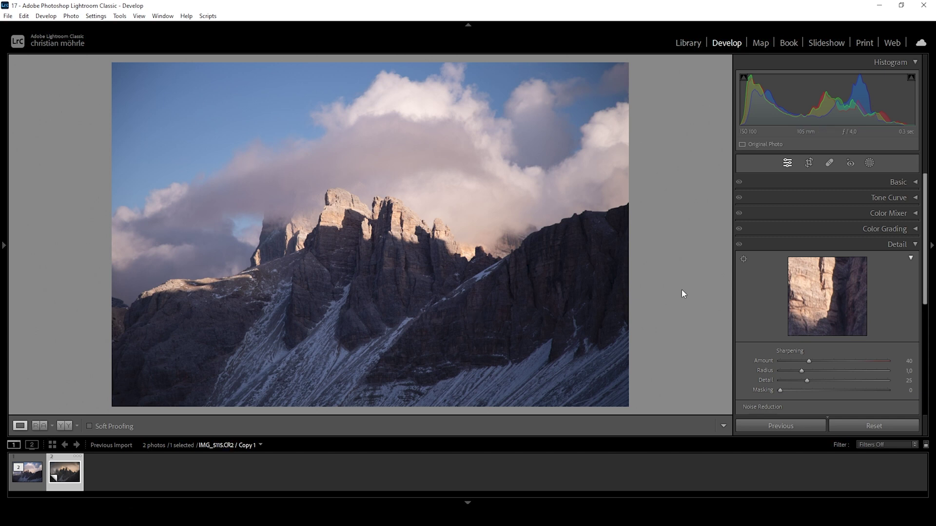
Step: Toggle the Detail panel with Ctrl+5, where sharpening reads Amount 40, Radius 1.0, Detail 25
{"action": "key", "text": "ctrl+5"}
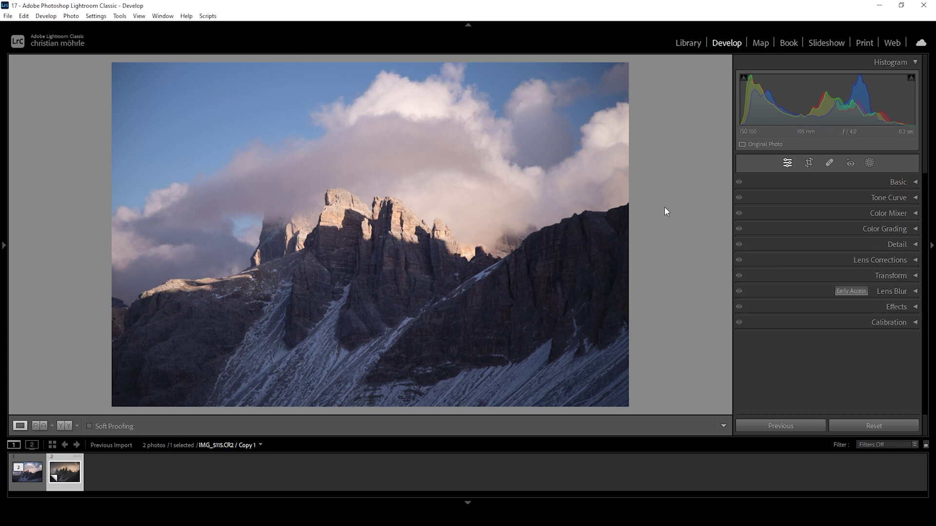
Step: Crop in from the top-left, top-right and bottom-right around the sunlit peaks at 0.00 angle
{"action": "left_click", "coordinate": [809, 163]}
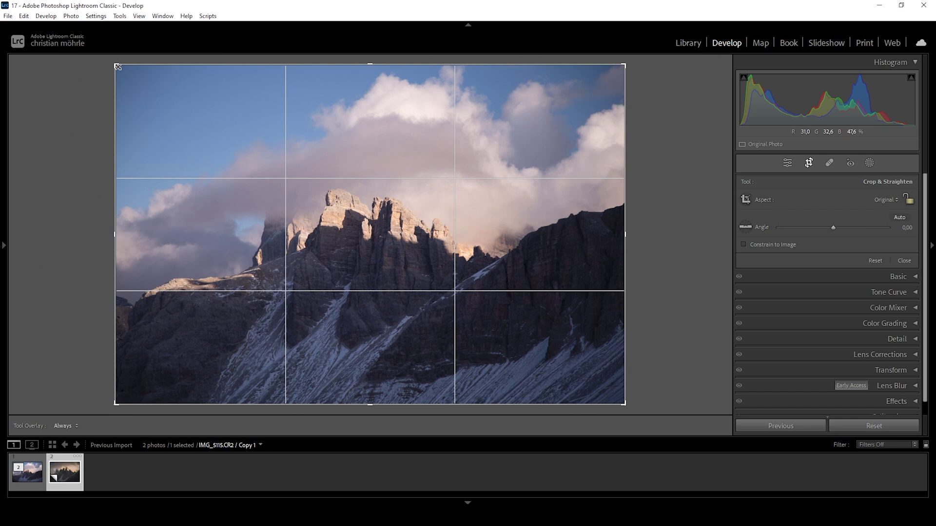
{"action": "left_click_drag", "start_coordinate": [117, 66], "coordinate": [125, 87]}
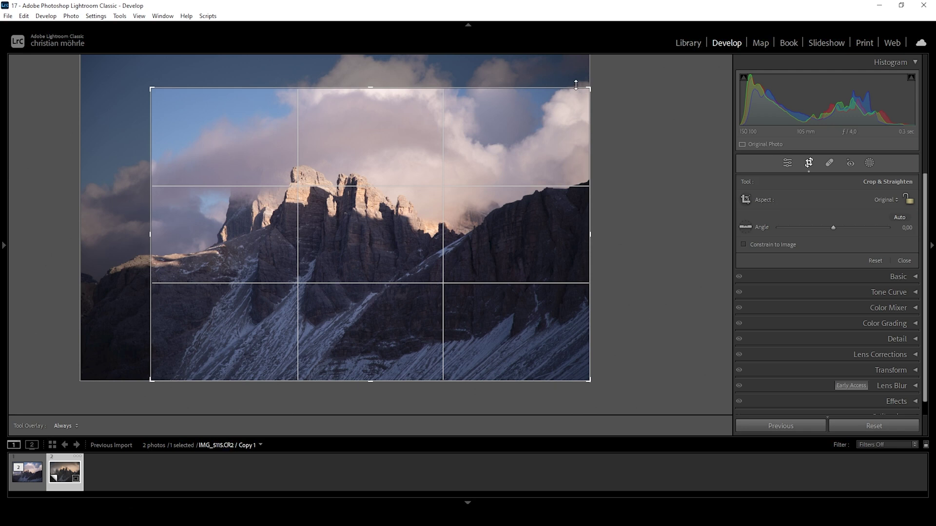
{"action": "left_click_drag", "start_coordinate": [590, 89], "coordinate": [568, 91]}
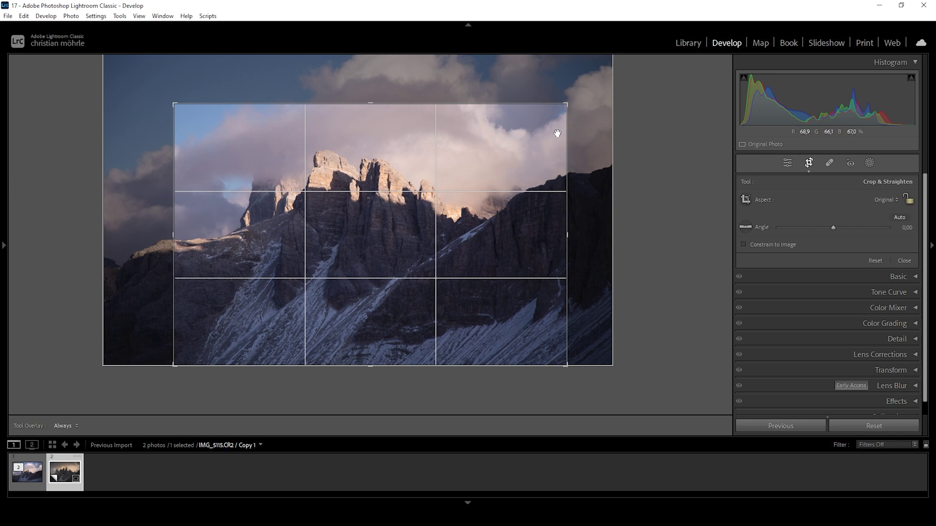
{"action": "left_click_drag", "start_coordinate": [567, 365], "coordinate": [549, 356]}
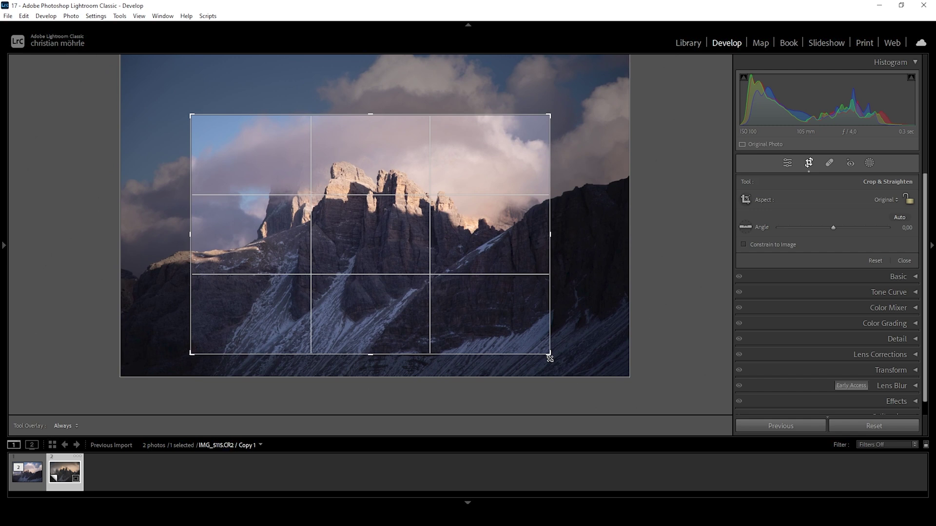
{"action": "left_click_drag", "start_coordinate": [550, 118], "coordinate": [542, 128]}
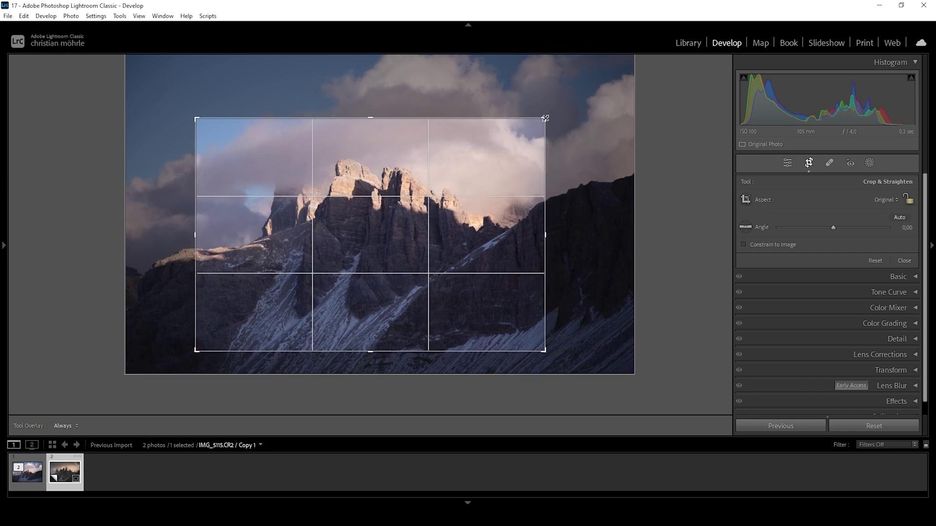
{"action": "left_click", "coordinate": [441, 211]}
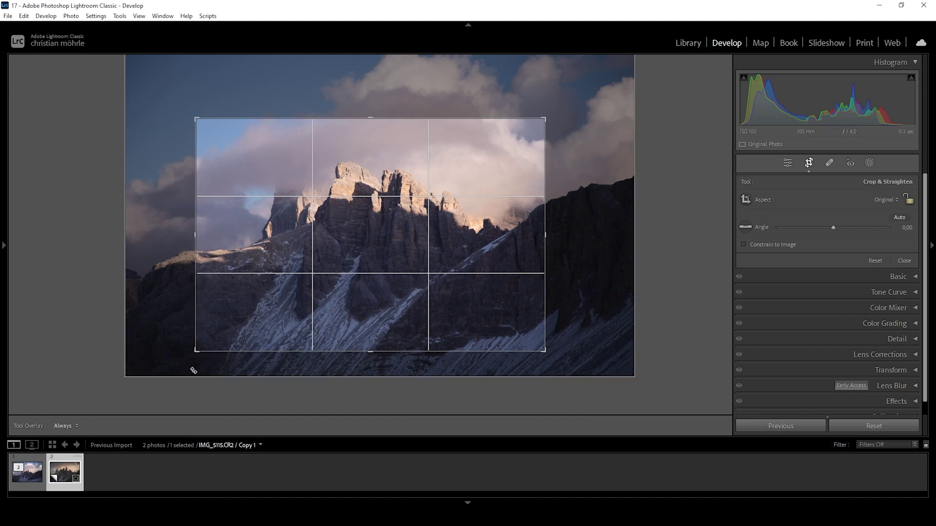
Step: Trim the crop slightly from the bottom-left and bottom-right around the peaks
{"action": "left_click_drag", "start_coordinate": [195, 349], "coordinate": [198, 349]}
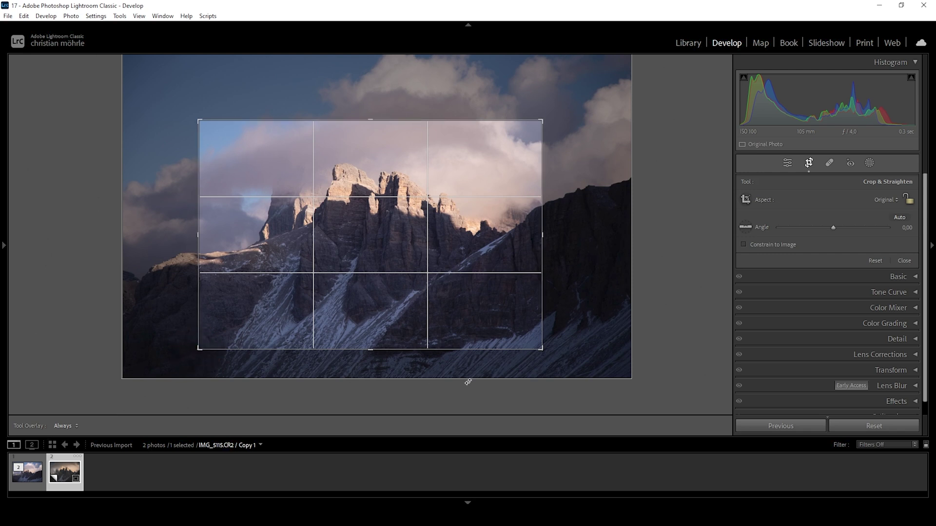
{"action": "left_click_drag", "start_coordinate": [543, 349], "coordinate": [540, 348]}
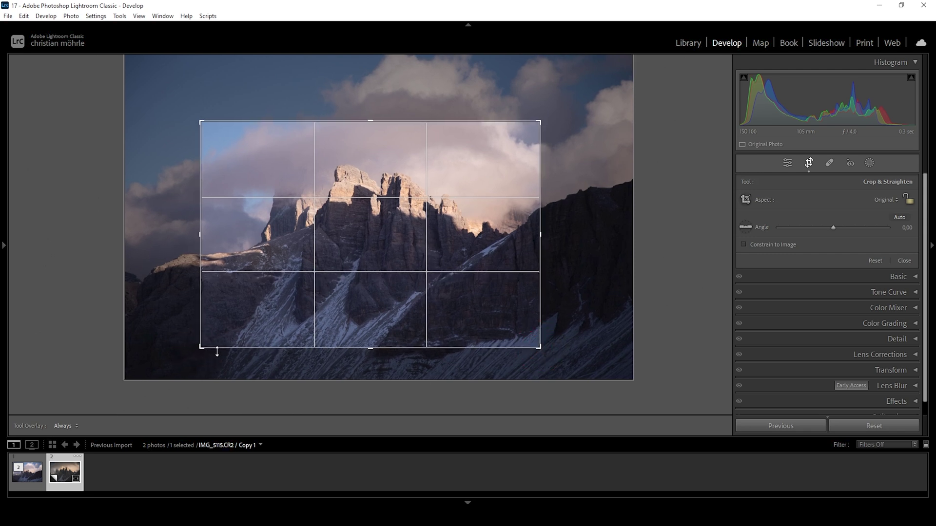
{"action": "left_click_drag", "start_coordinate": [217, 352], "coordinate": [202, 345]}
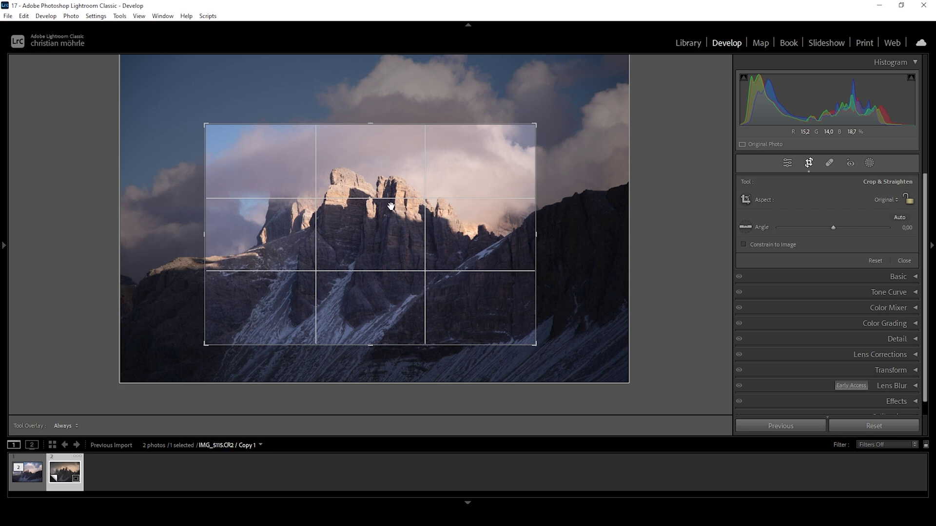
Step: Cycle through grid, diagonal, cross, golden spiral and aspect-ratio overlays, then apply the crop
{"action": "key", "text": "o"}
{"action": "key", "text": "o"}
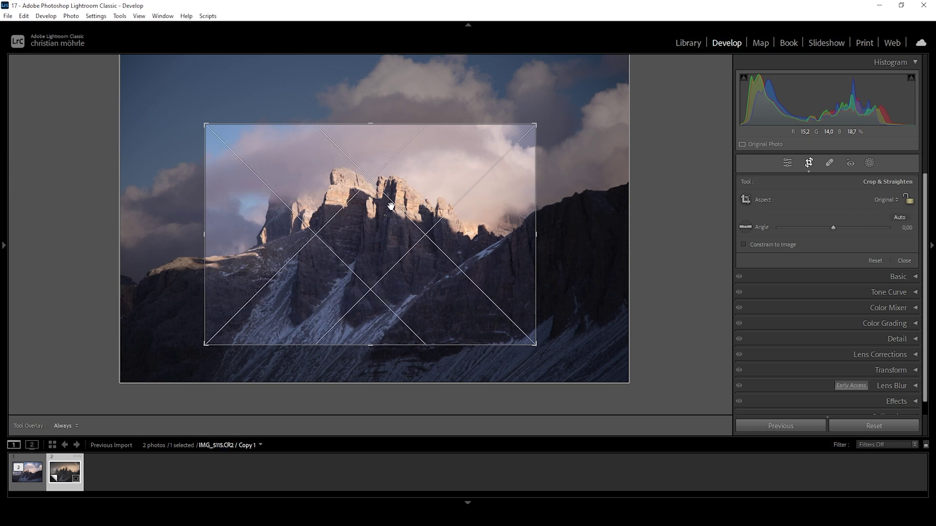
{"action": "key", "text": "o"}
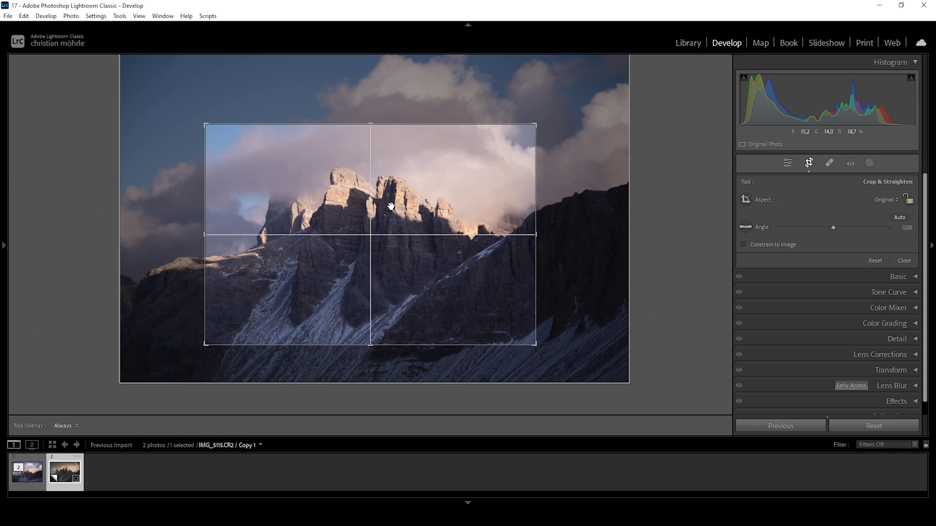
{"action": "key", "text": "o"}
{"action": "key", "text": "o"}
{"action": "key", "text": "o"}
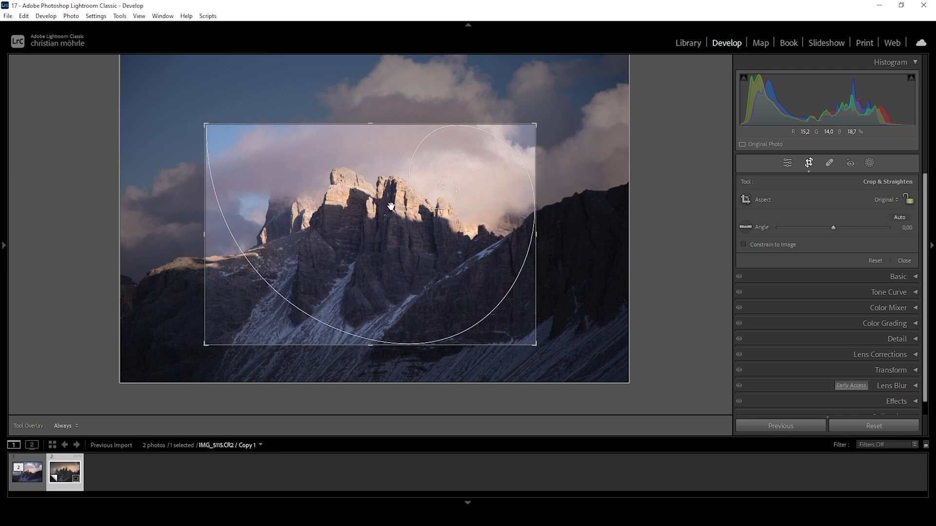
{"action": "key", "text": "o"}
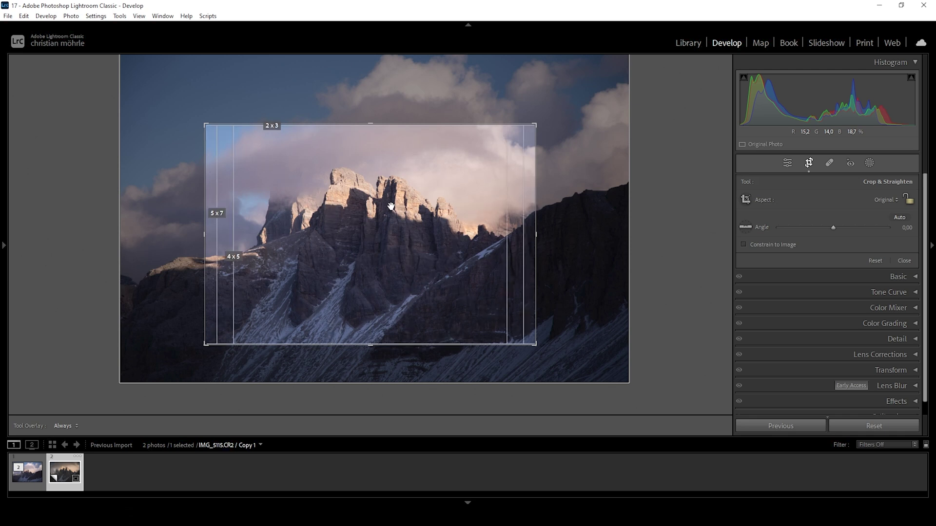
{"action": "key", "text": "o"}
{"action": "key", "text": "o"}
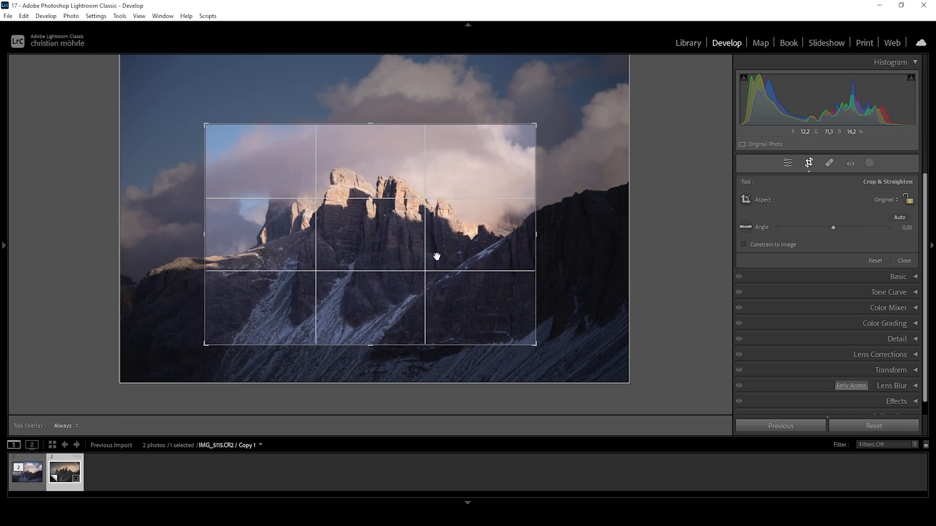
{"action": "left_click", "coordinate": [787, 164]}
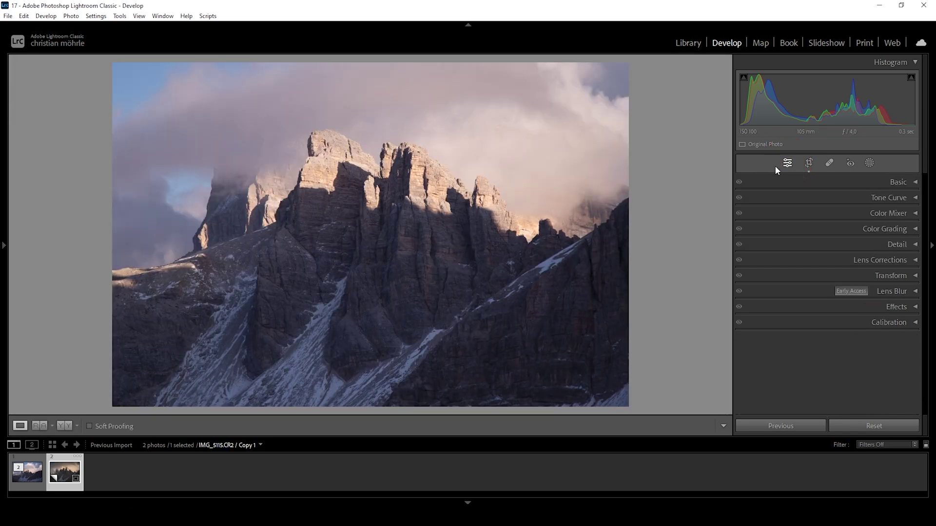
Step: Compare the cropped peaks side by side with the reference photo, then return to Loupe view
{"action": "left_click", "coordinate": [47, 427]}
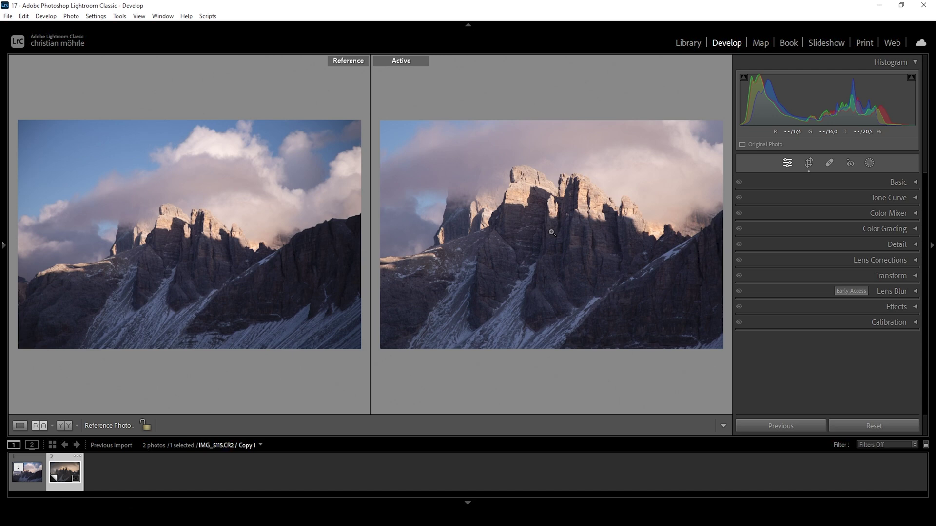
{"action": "key", "text": "d"}
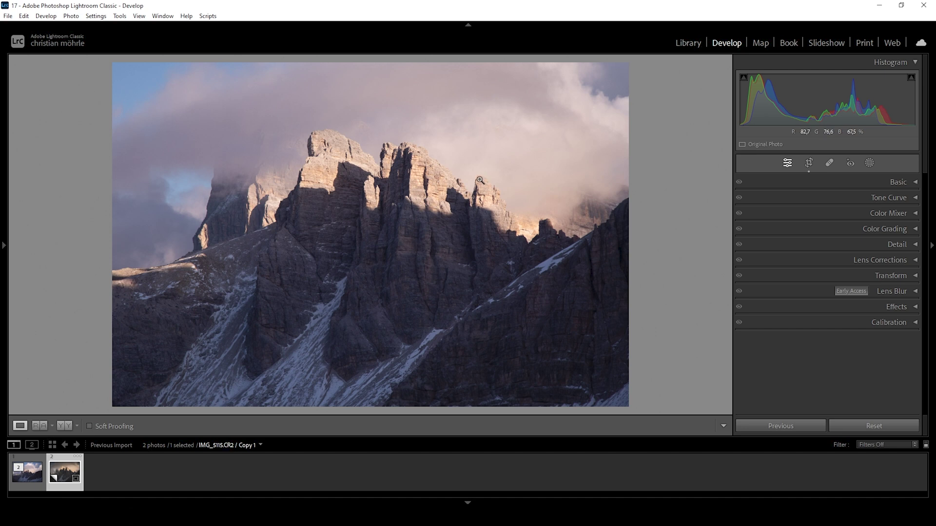
Step: Change the Basic panel profile from Adobe Color to Adobe Standard
{"action": "left_click", "coordinate": [905, 183]}
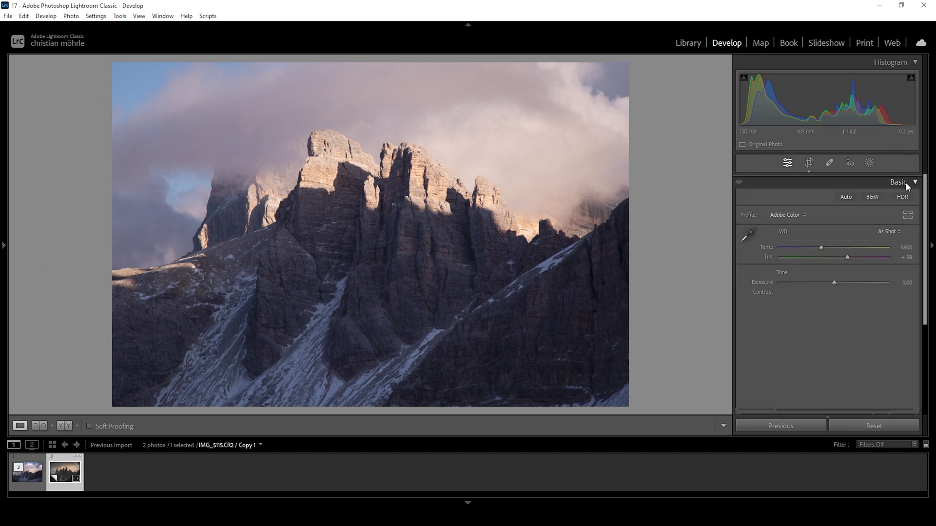
{"action": "left_click", "coordinate": [804, 213]}
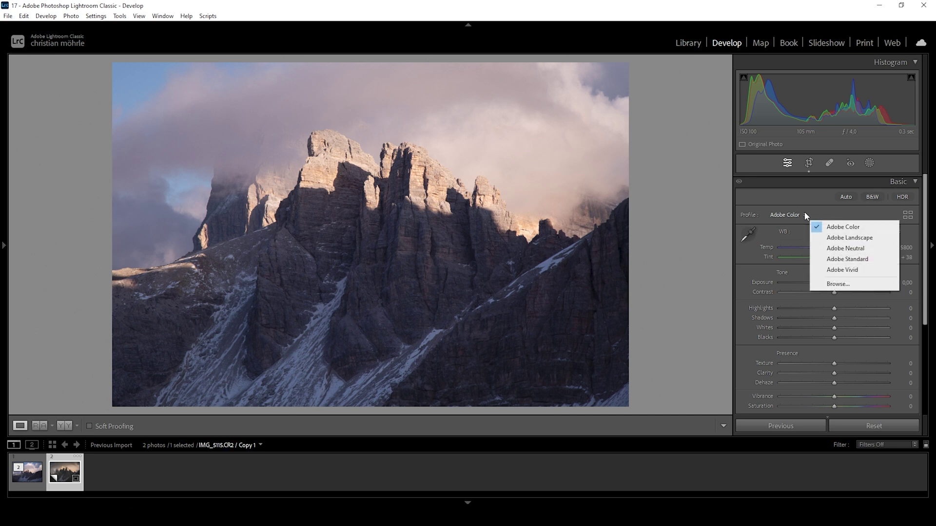
{"action": "left_click", "coordinate": [832, 259]}
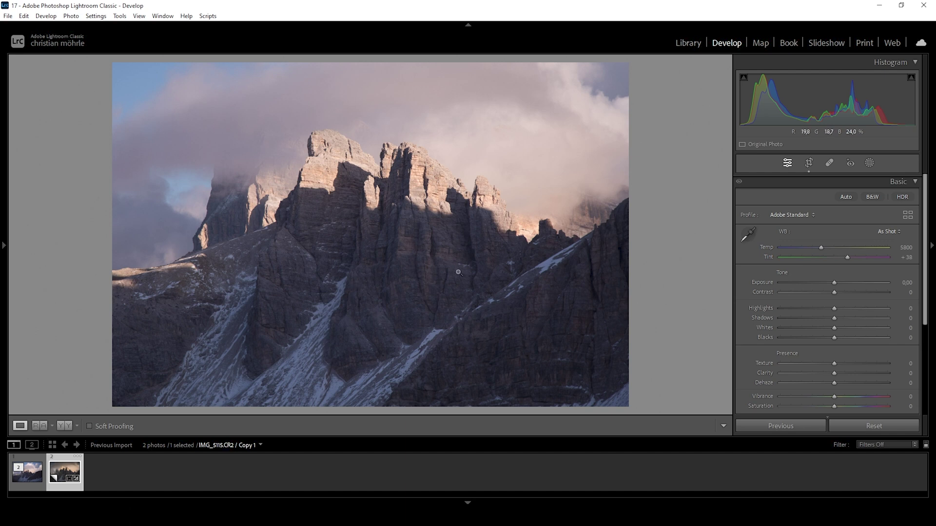
Step: Set a Custom white balance of Temp 7023 and Tint +24
{"action": "left_click_drag", "start_coordinate": [821, 247], "coordinate": [835, 249]}
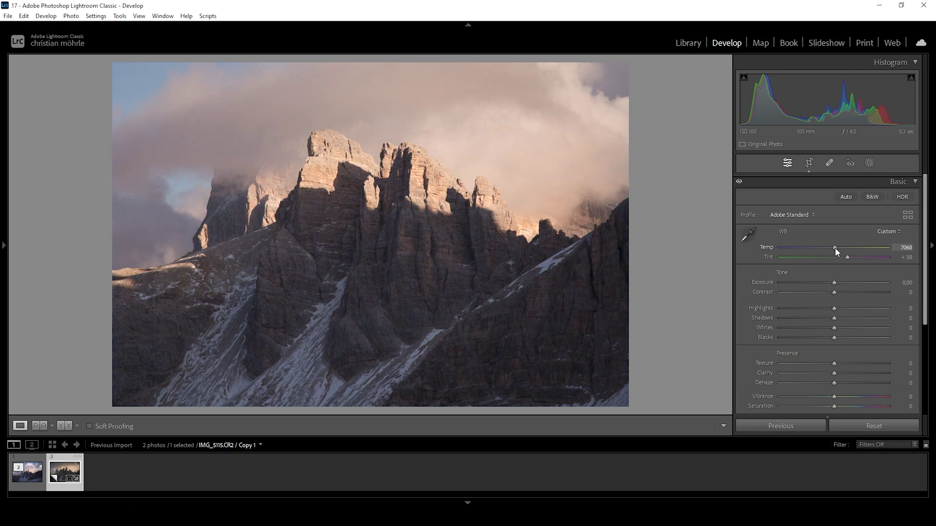
{"action": "left_click_drag", "start_coordinate": [834, 248], "coordinate": [834, 248]}
{"action": "left_click_drag", "start_coordinate": [844, 257], "coordinate": [841, 257]}
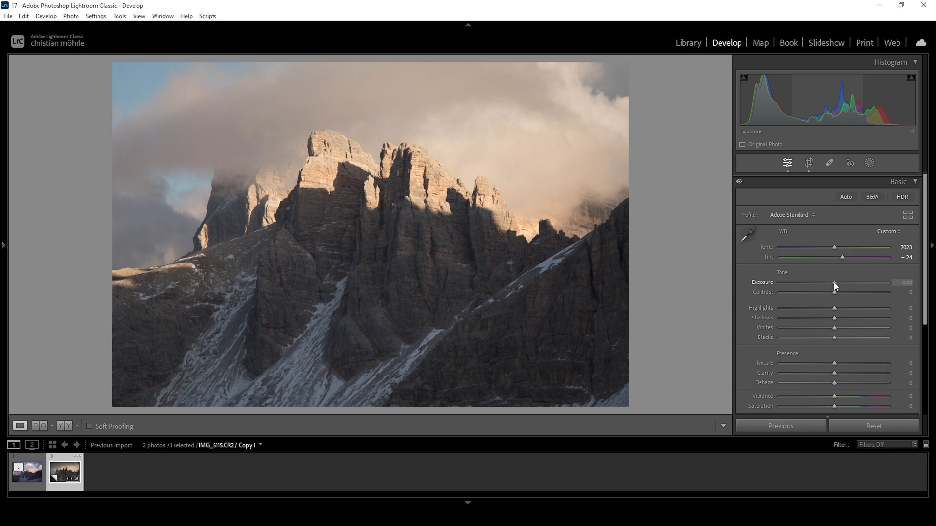
Step: Set Exposure +0.34, Highlights −100, Shadows −45 and Whites +26
{"action": "left_click_drag", "start_coordinate": [834, 282], "coordinate": [836, 282]}
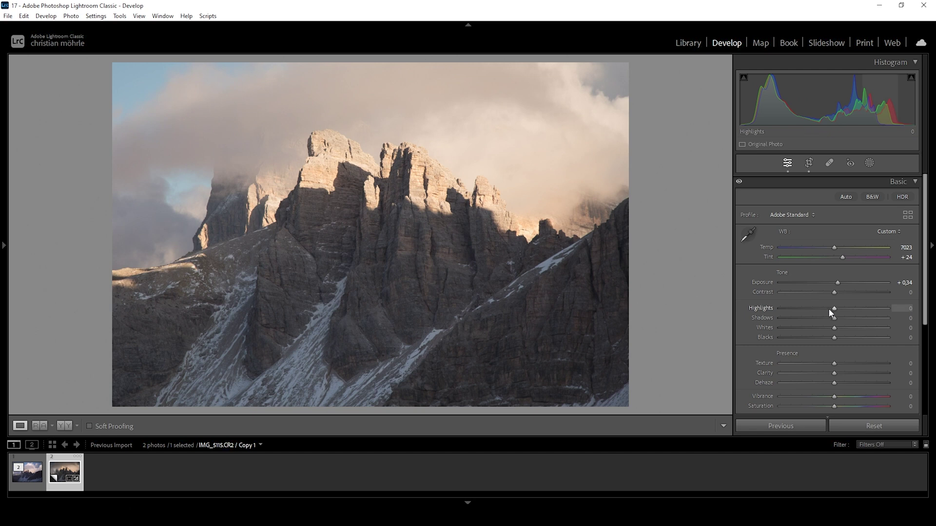
{"action": "left_click_drag", "start_coordinate": [820, 309], "coordinate": [755, 302]}
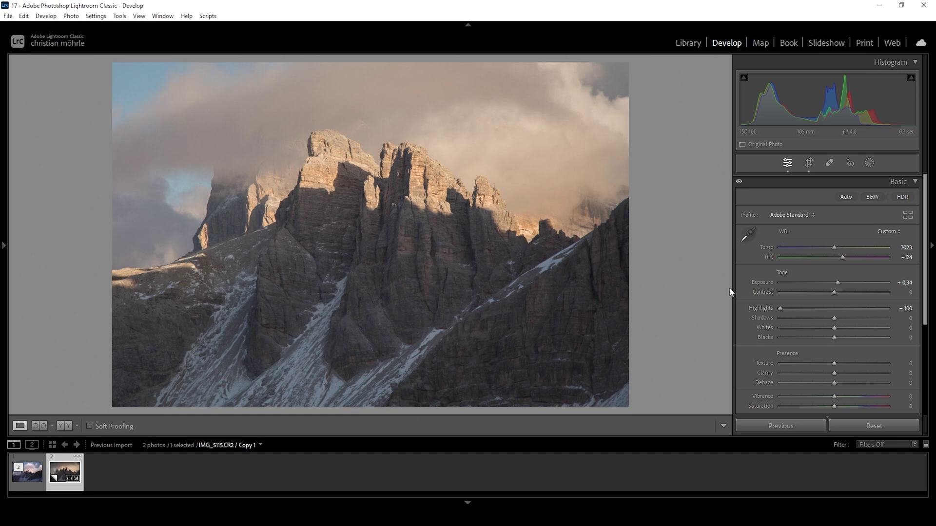
{"action": "left_click_drag", "start_coordinate": [834, 318], "coordinate": [811, 317]}
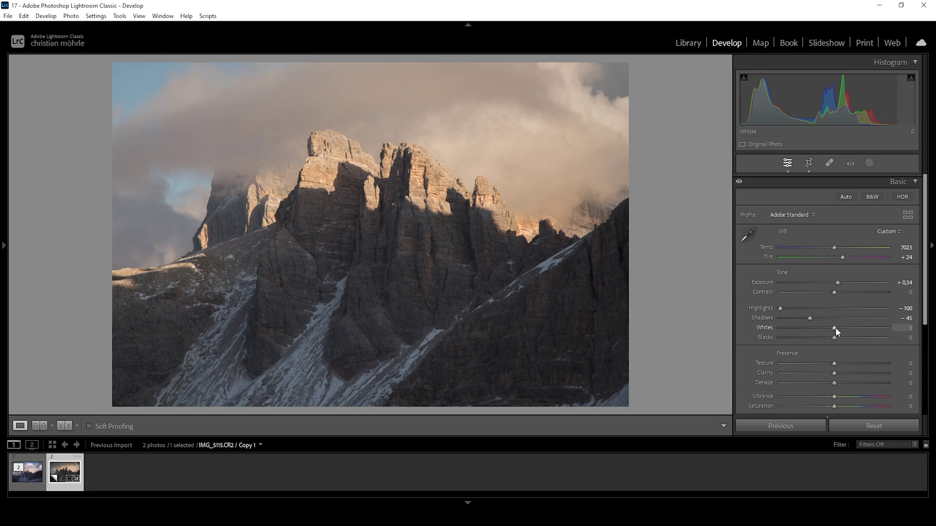
{"action": "left_click_drag", "start_coordinate": [837, 331], "coordinate": [849, 328]}
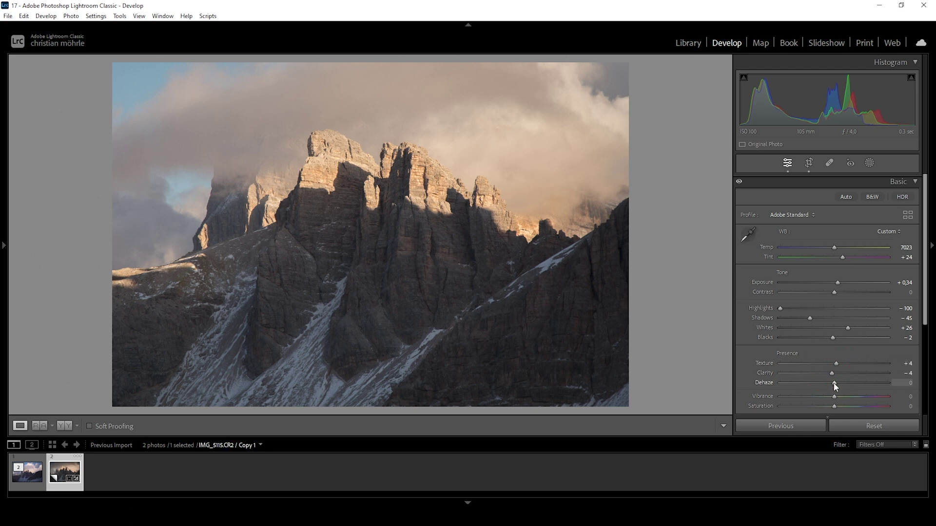
Step: Lower Dehaze to −7 and Vibrance to −20
{"action": "left_click_drag", "start_coordinate": [834, 383], "coordinate": [830, 383]}
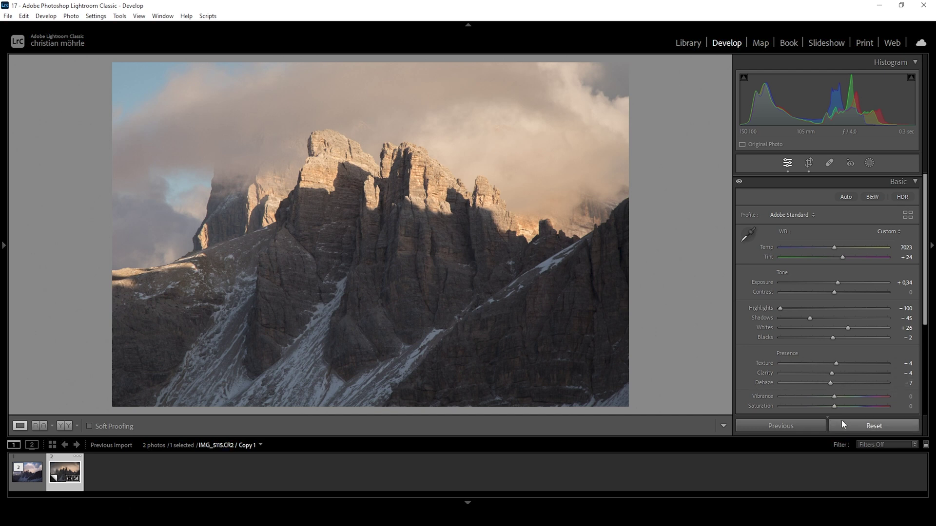
{"action": "left_click_drag", "start_coordinate": [834, 398], "coordinate": [830, 398]}
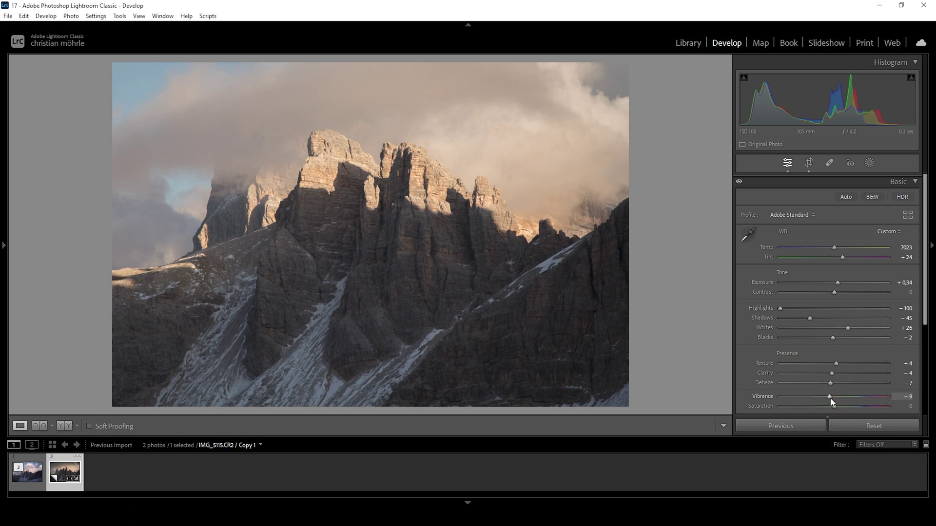
{"action": "left_click_drag", "start_coordinate": [828, 397], "coordinate": [828, 398]}
{"action": "left_click_drag", "start_coordinate": [829, 397], "coordinate": [823, 397]}
Step: Rotate the photo to a 0.52° straightening angle, then view it beside the reference photo
{"action": "left_click", "coordinate": [809, 166]}
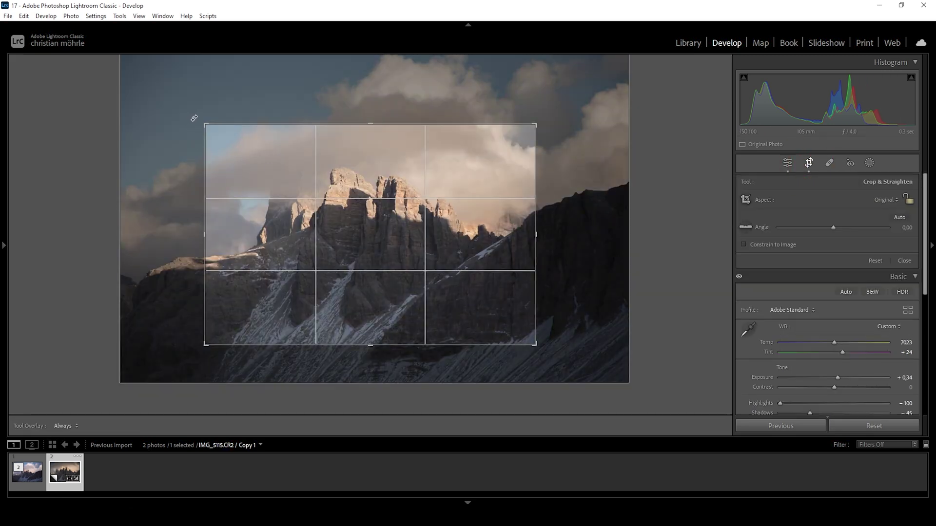
{"action": "left_click_drag", "start_coordinate": [195, 118], "coordinate": [197, 117]}
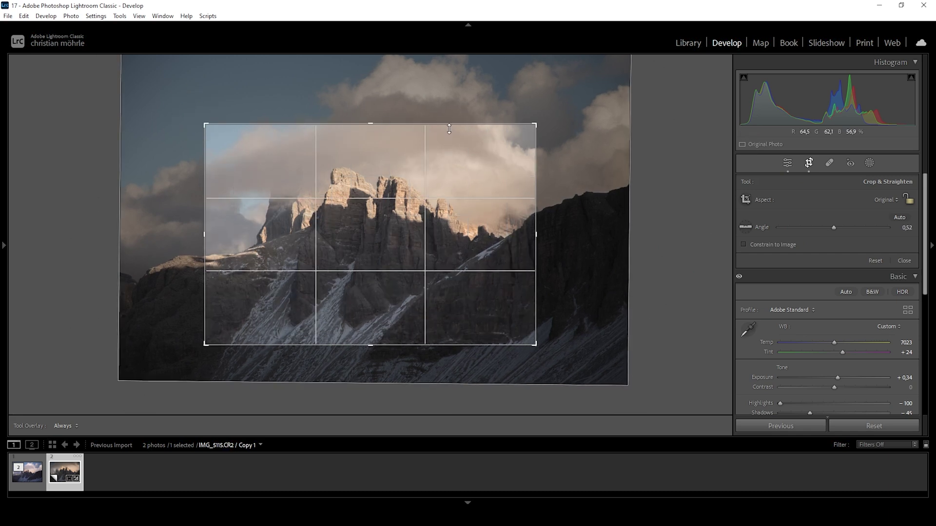
{"action": "left_click", "coordinate": [809, 162]}
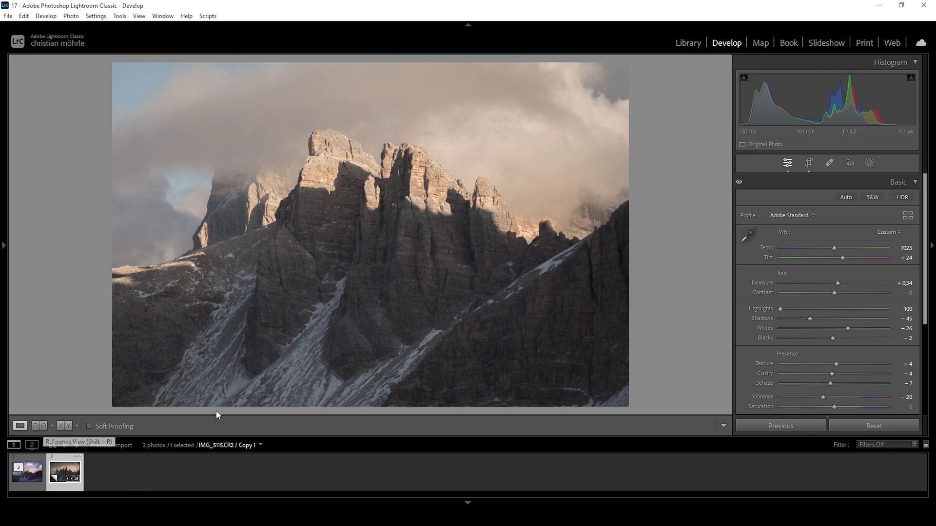
{"action": "left_click", "coordinate": [40, 425]}
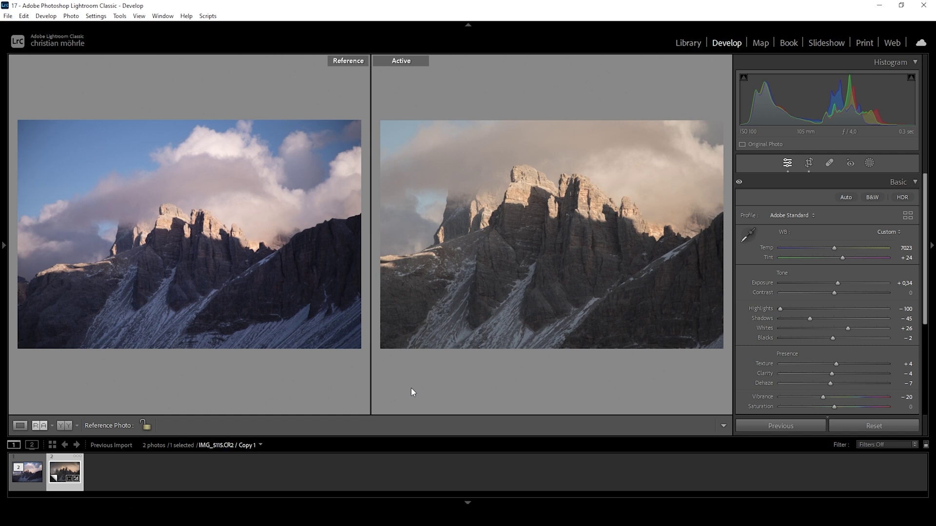
Step: Return to single-photo view and bring up the new mask options
{"action": "left_click", "coordinate": [21, 427]}
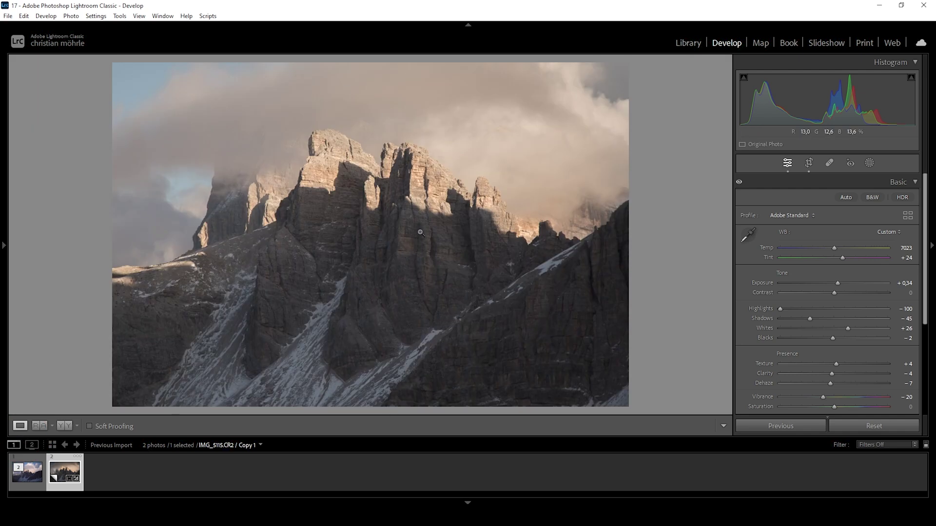
{"action": "left_click", "coordinate": [869, 163]}
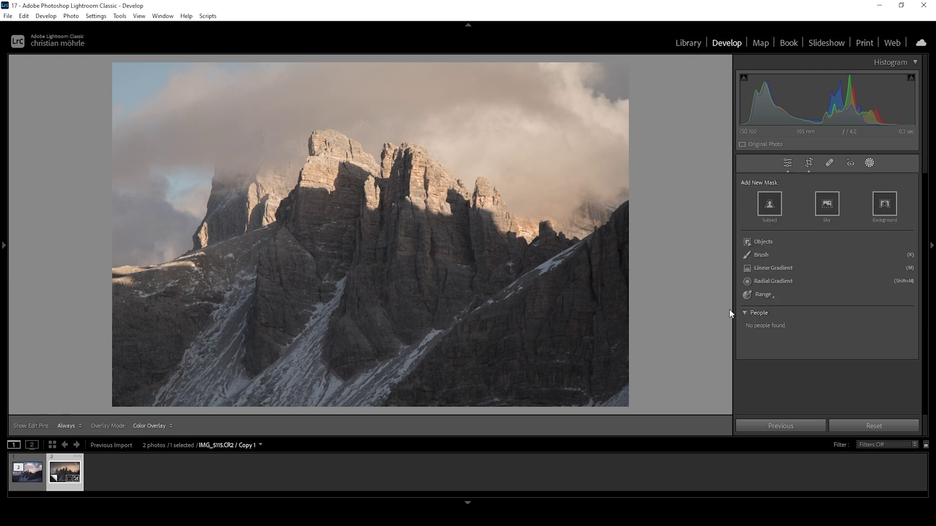
Step: Draw a linear gradient down over the sky and intersect Mask 1 with Select Sky
{"action": "left_click", "coordinate": [772, 273]}
{"action": "left_click_drag", "start_coordinate": [282, 127], "coordinate": [295, 230]}
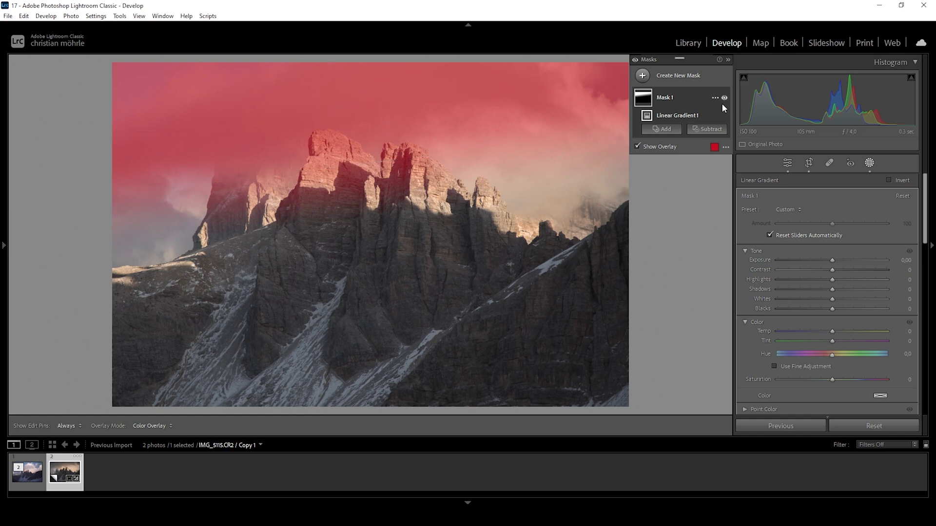
{"action": "right_click", "coordinate": [712, 99]}
{"action": "mouse_move", "coordinate": [735, 146]}
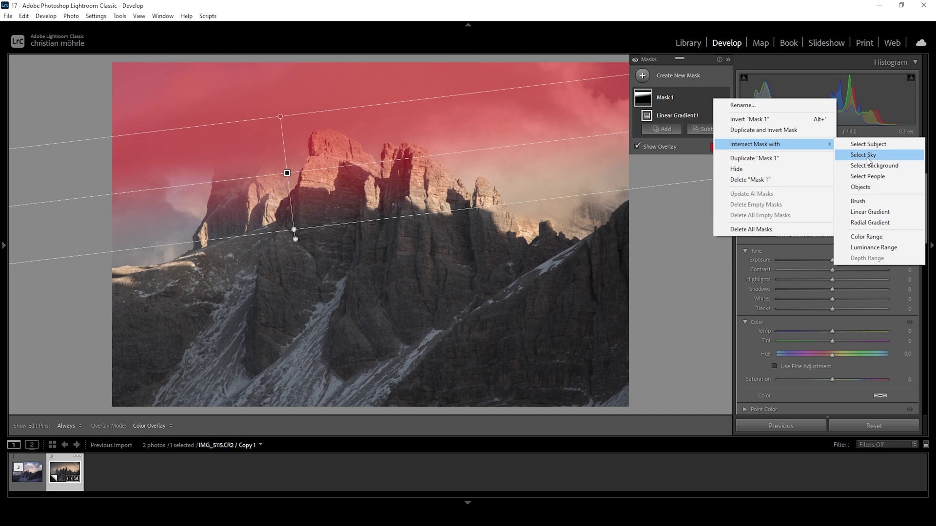
{"action": "left_click", "coordinate": [868, 155]}
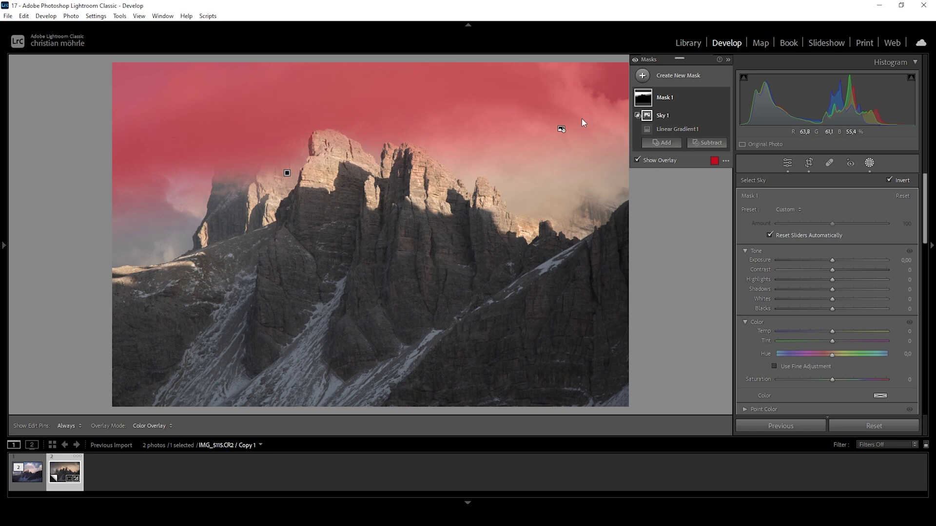
Step: Set the sky mask's Exposure to −0.86 and Contrast to 47
{"action": "left_click_drag", "start_coordinate": [825, 261], "coordinate": [821, 263]}
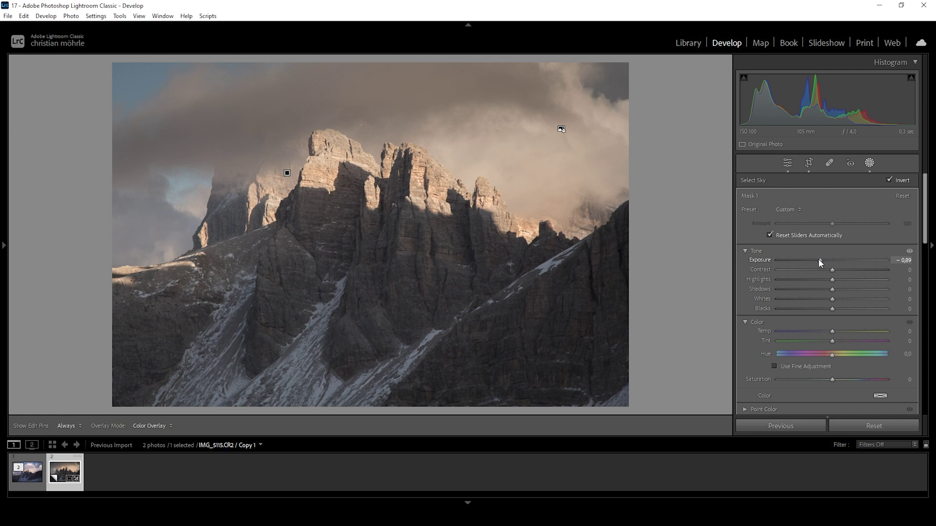
{"action": "left_click_drag", "start_coordinate": [819, 263], "coordinate": [821, 261]}
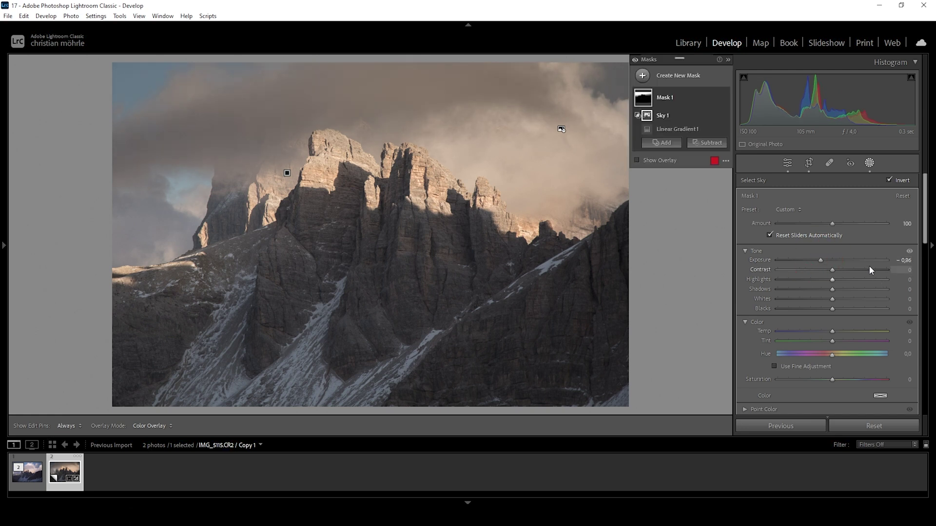
{"action": "left_click_drag", "start_coordinate": [832, 270], "coordinate": [860, 274]}
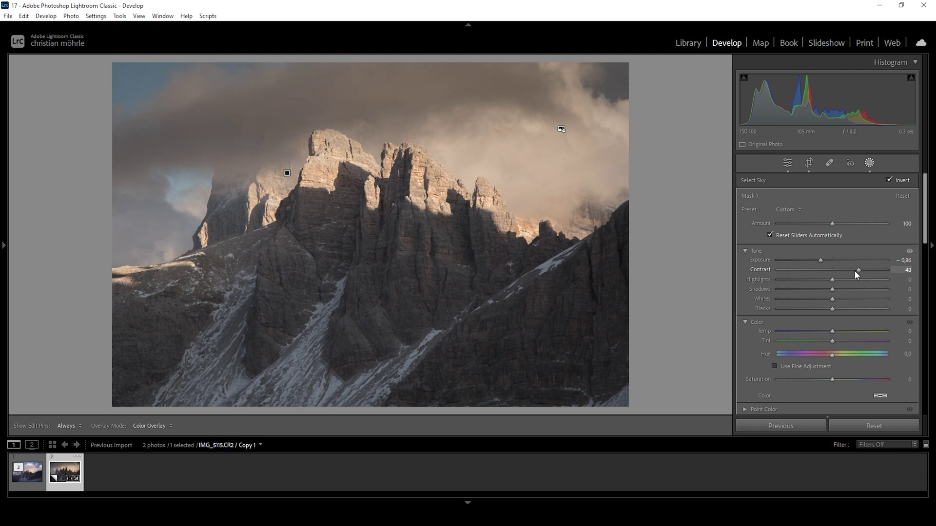
{"action": "left_click_drag", "start_coordinate": [855, 271], "coordinate": [856, 271]}
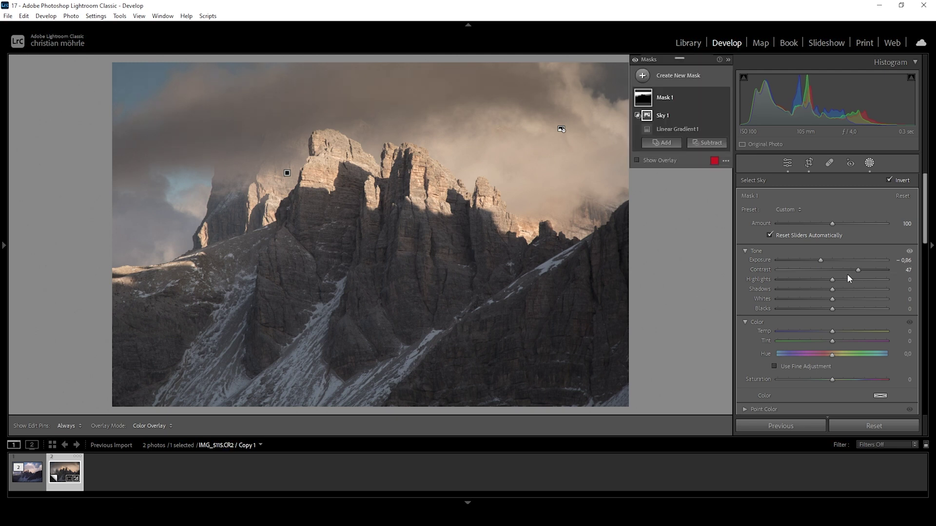
Step: Place a rotated radial gradient over the sunlit right-hand peaks and clouds, with Whites 54 and Blacks 30
{"action": "left_click", "coordinate": [642, 76]}
{"action": "left_click", "coordinate": [683, 192]}
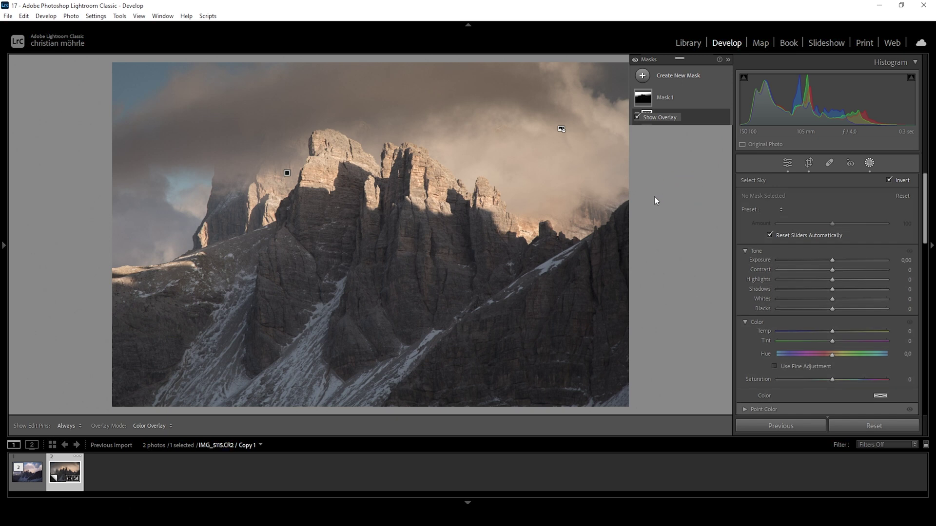
{"action": "left_click_drag", "start_coordinate": [537, 182], "coordinate": [711, 248]}
{"action": "left_click_drag", "start_coordinate": [357, 207], "coordinate": [365, 215]}
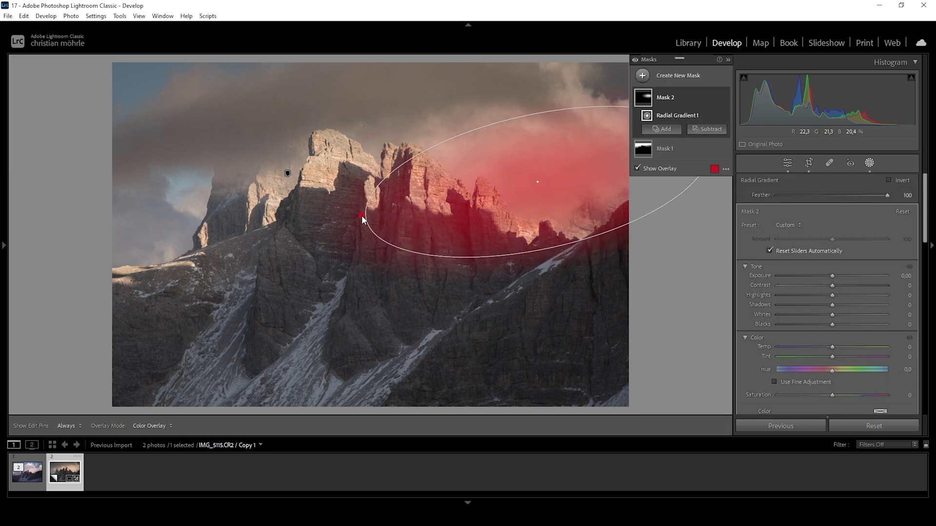
{"action": "left_click_drag", "start_coordinate": [539, 184], "coordinate": [601, 177]}
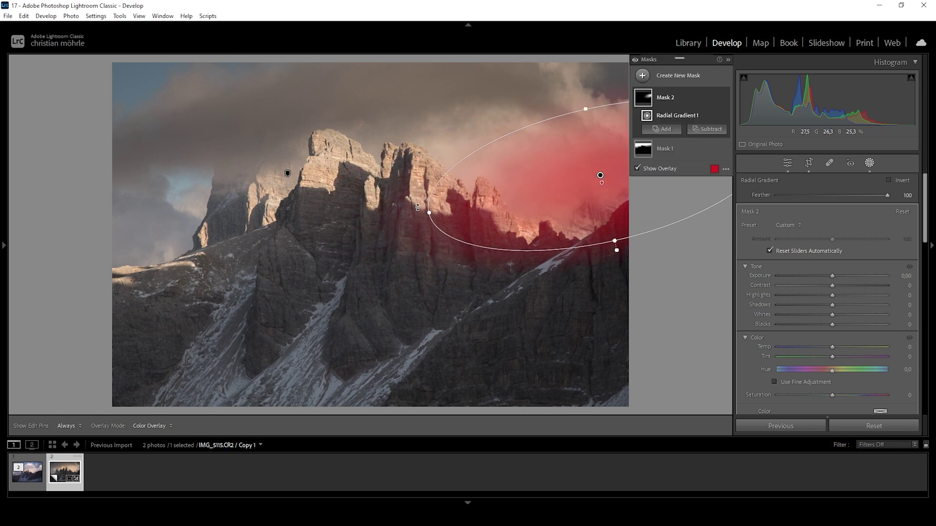
{"action": "left_click_drag", "start_coordinate": [428, 212], "coordinate": [432, 221]}
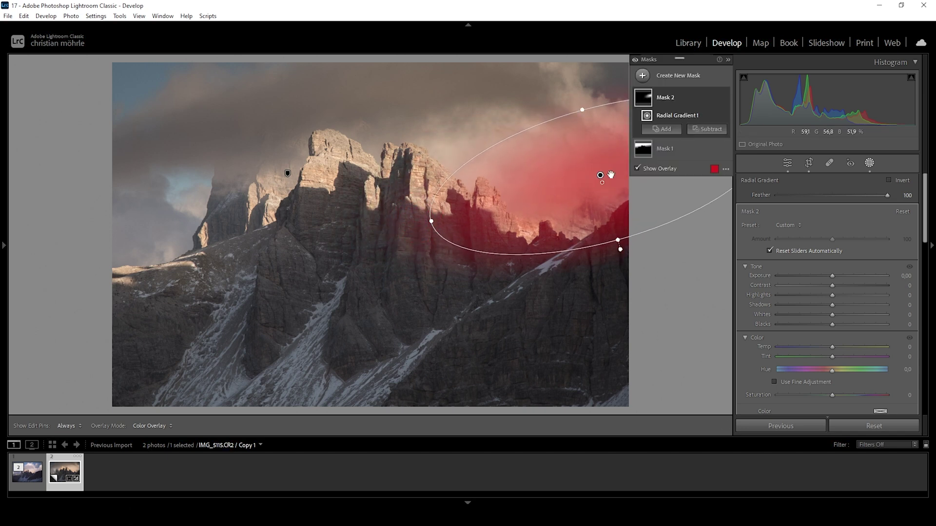
{"action": "left_click_drag", "start_coordinate": [600, 176], "coordinate": [627, 164]}
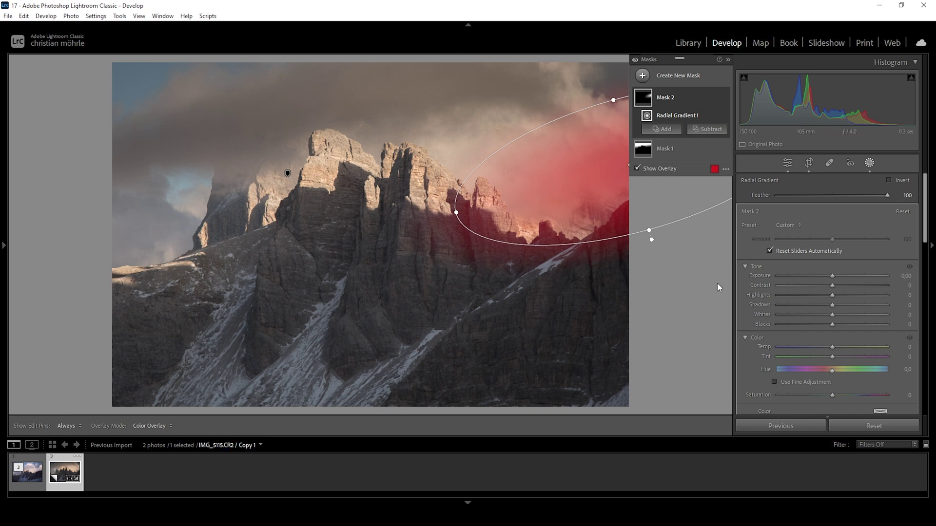
{"action": "left_click_drag", "start_coordinate": [834, 314], "coordinate": [850, 326]}
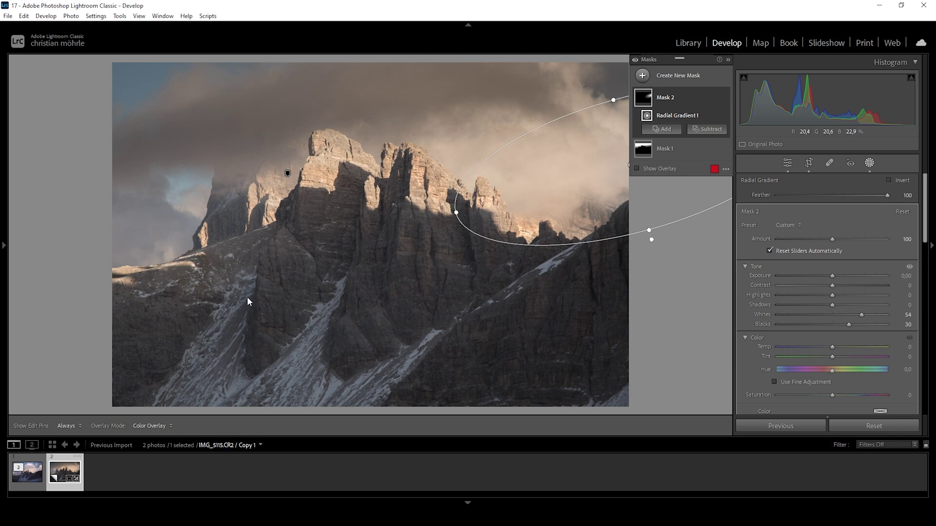
{"action": "left_click", "coordinate": [643, 77]}
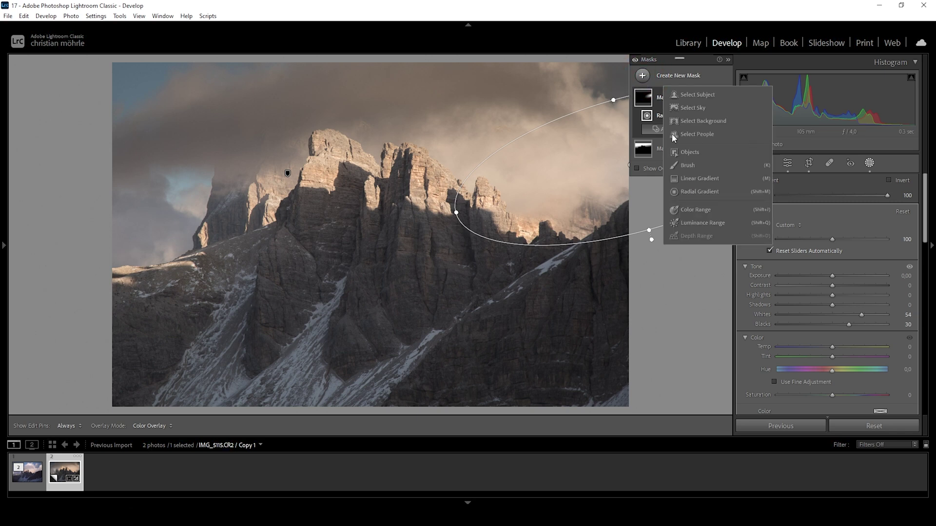
Step: Draw a linear gradient up from the bottom over the lower slopes, keep Exposure at 0 and set Whites to −54
{"action": "left_click", "coordinate": [696, 179]}
{"action": "left_click_drag", "start_coordinate": [370, 342], "coordinate": [363, 186]}
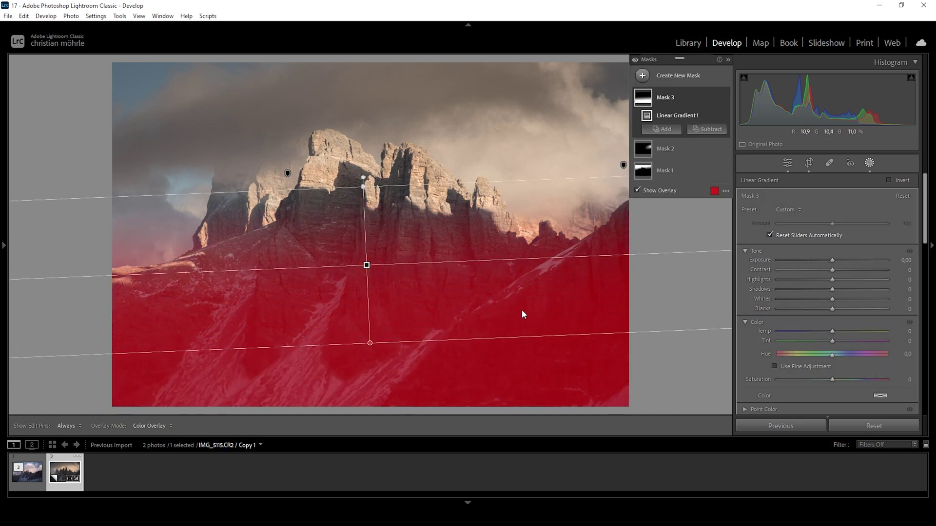
{"action": "left_click_drag", "start_coordinate": [828, 260], "coordinate": [820, 260]}
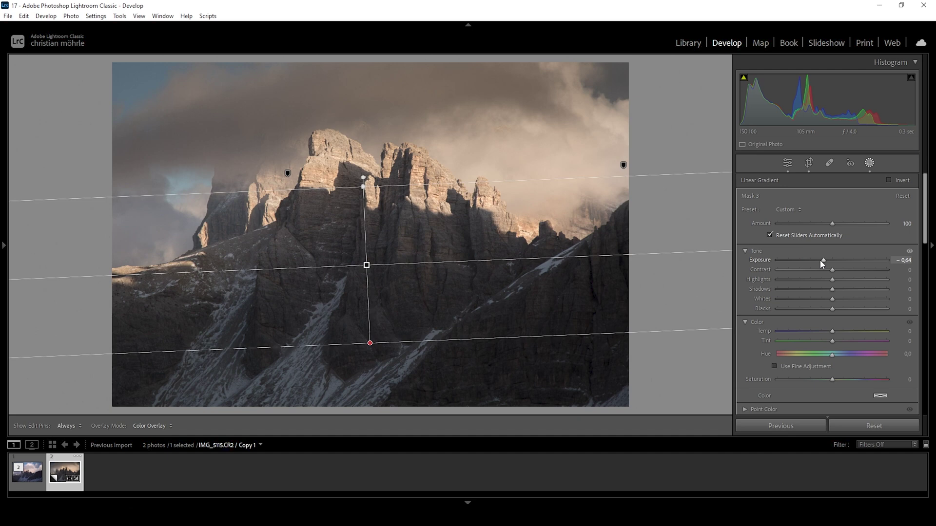
{"action": "double_click", "coordinate": [820, 259]}
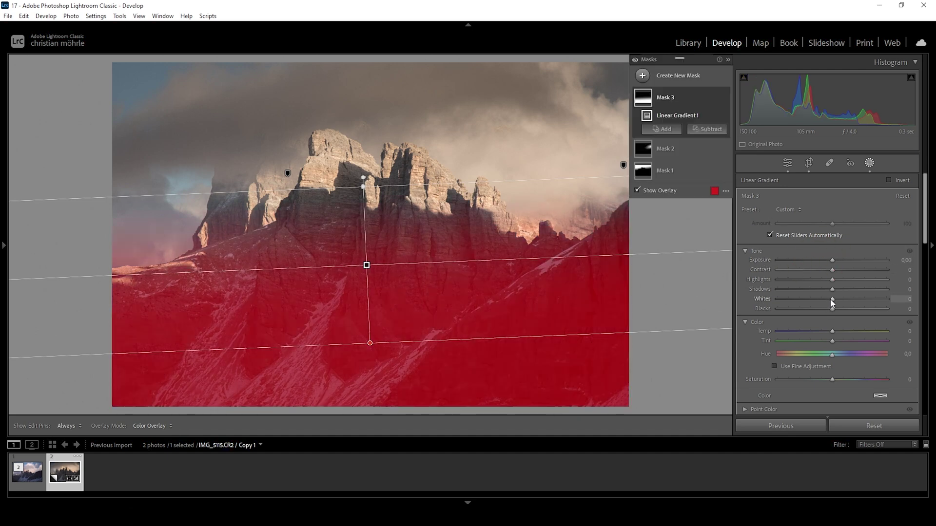
{"action": "left_click_drag", "start_coordinate": [831, 299], "coordinate": [803, 301]}
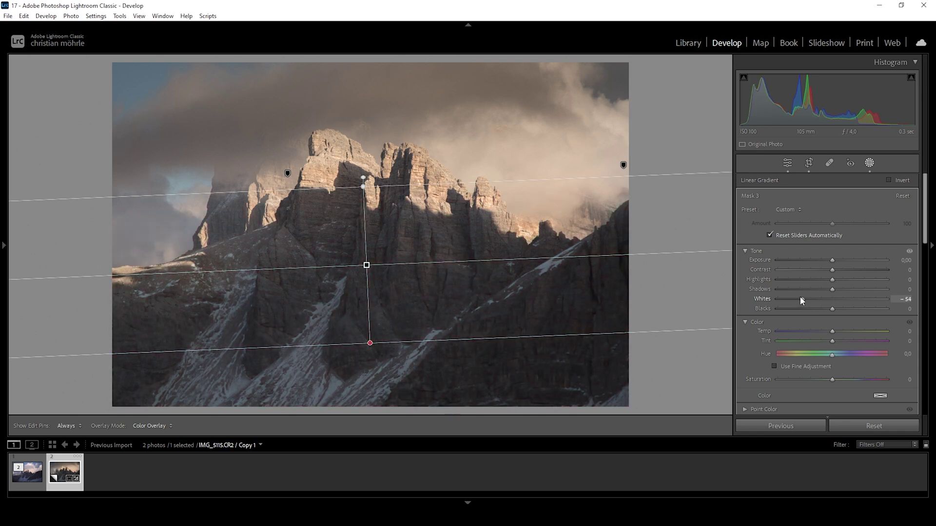
{"action": "left_click_drag", "start_coordinate": [800, 297], "coordinate": [800, 298]}
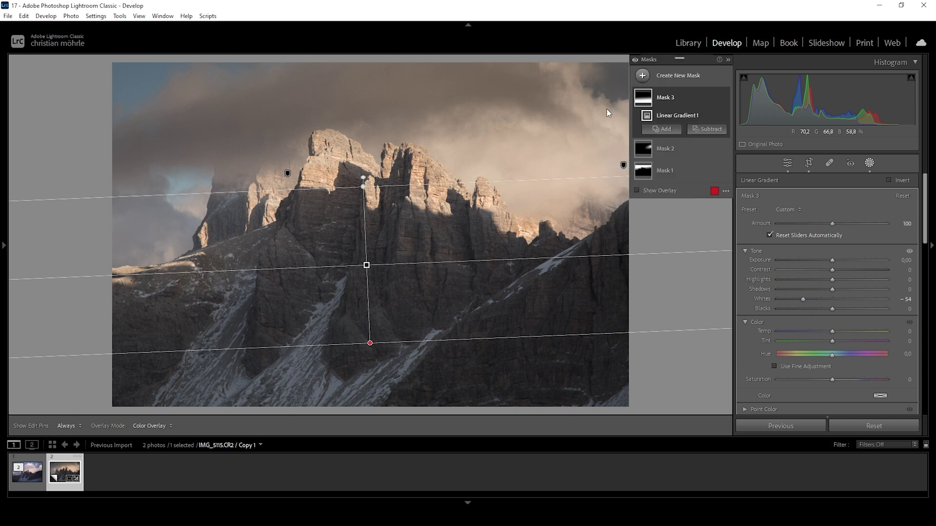
{"action": "left_click", "coordinate": [642, 76]}
Step: Add a linear gradient over the photo's top-left corner and lower its exposure
{"action": "left_click", "coordinate": [700, 178]}
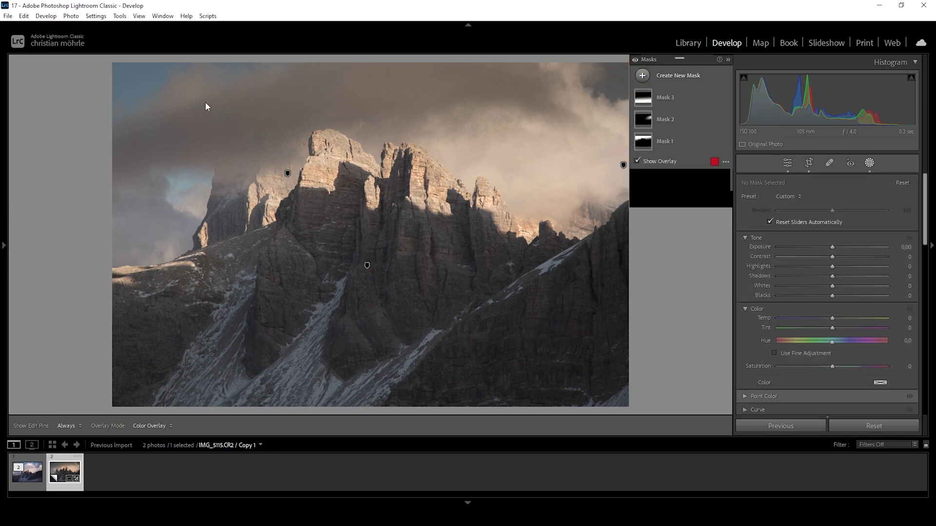
{"action": "left_click_drag", "start_coordinate": [181, 108], "coordinate": [216, 191]}
{"action": "left_click_drag", "start_coordinate": [839, 259], "coordinate": [825, 259]}
{"action": "left_click", "coordinate": [642, 76]}
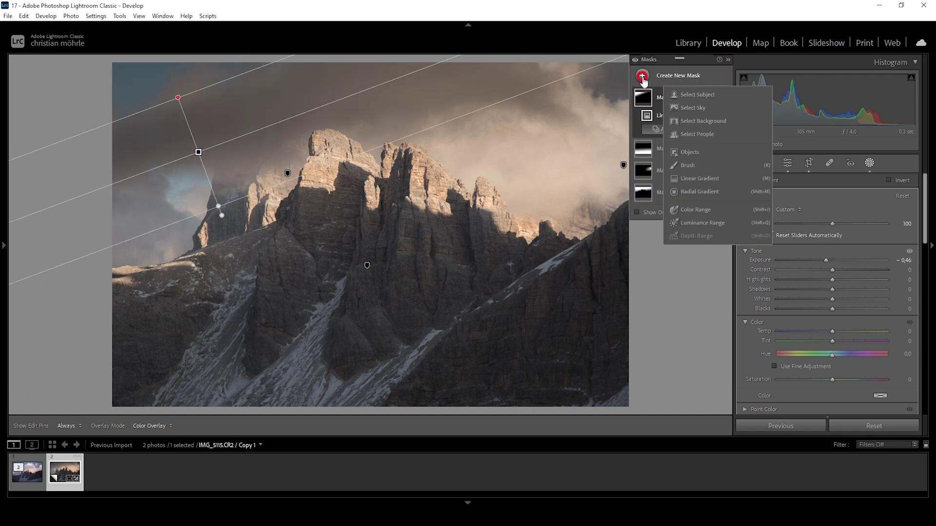
{"action": "key", "text": "Escape"}
Step: Add a diagonal linear gradient across the peaks, widen its ends, and lower Shadows to about −33
{"action": "key", "text": "m"}
{"action": "left_click_drag", "start_coordinate": [256, 185], "coordinate": [344, 387]}
{"action": "left_click_drag", "start_coordinate": [256, 186], "coordinate": [277, 234]}
{"action": "left_click_drag", "start_coordinate": [344, 388], "coordinate": [366, 425]}
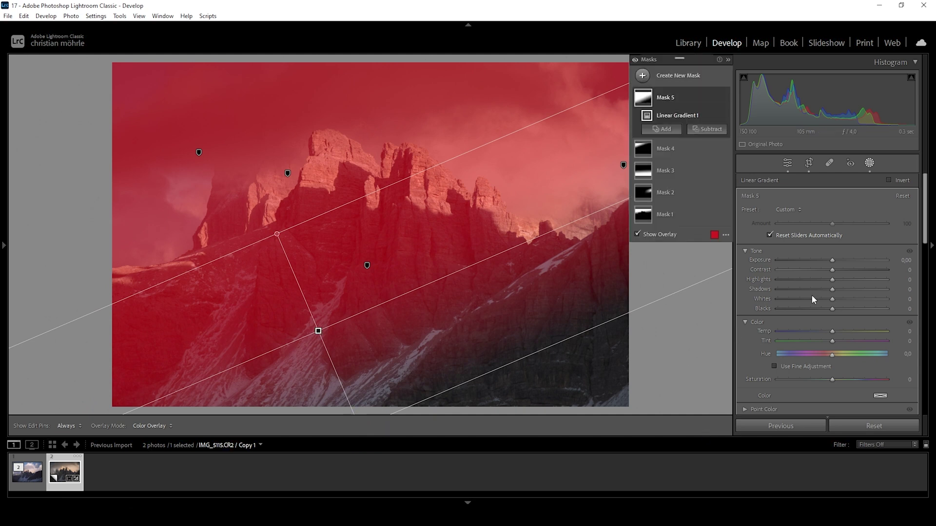
{"action": "left_click_drag", "start_coordinate": [276, 232], "coordinate": [271, 220]}
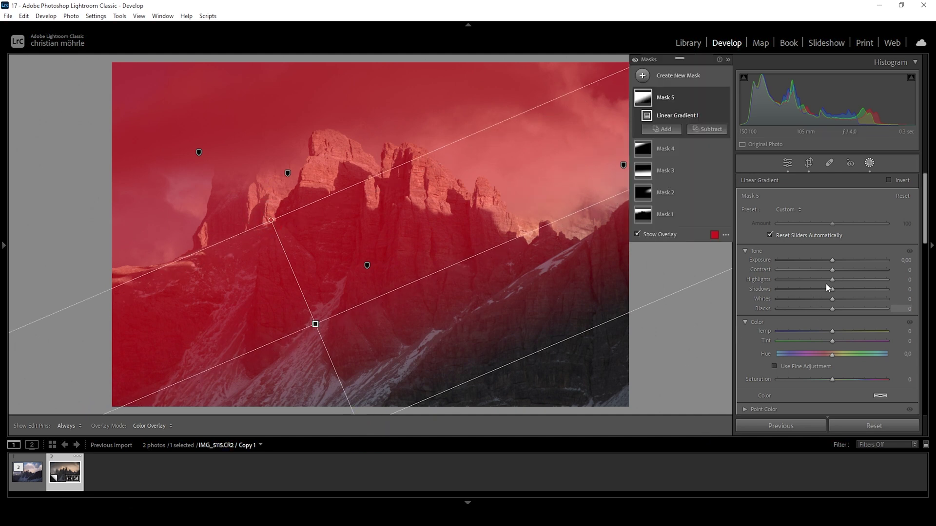
{"action": "left_click_drag", "start_coordinate": [833, 291], "coordinate": [823, 292]}
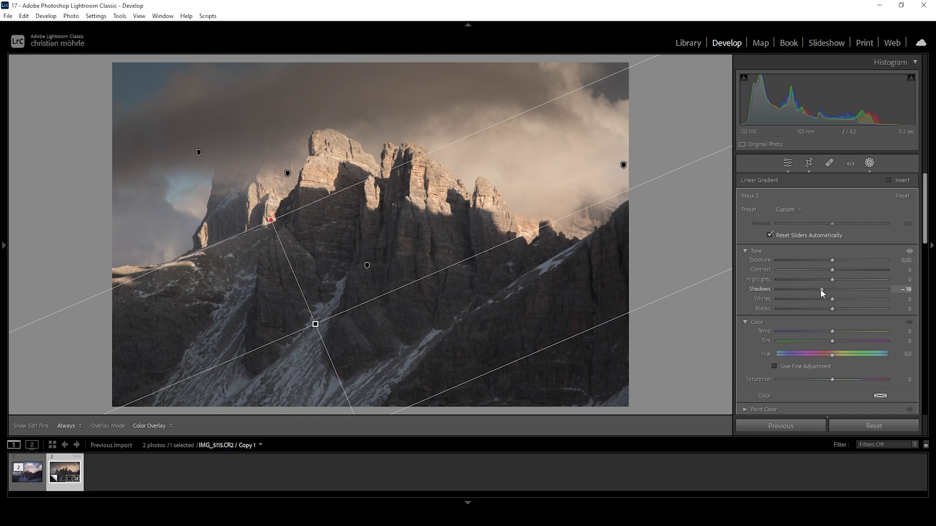
{"action": "left_click_drag", "start_coordinate": [820, 290], "coordinate": [812, 288]}
Step: Raise the global Basic Whites to +36, then collapse the Basic panel
{"action": "left_click", "coordinate": [787, 164]}
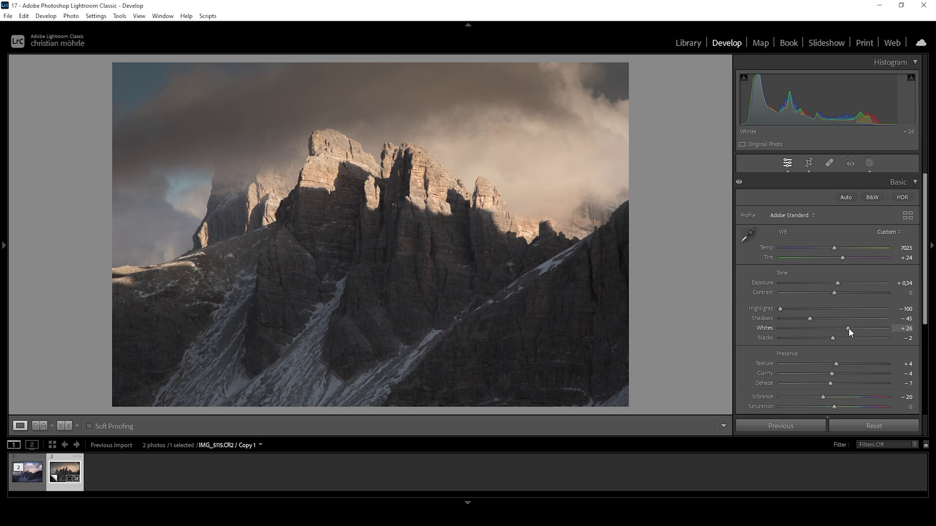
{"action": "left_click_drag", "start_coordinate": [852, 329], "coordinate": [853, 330]}
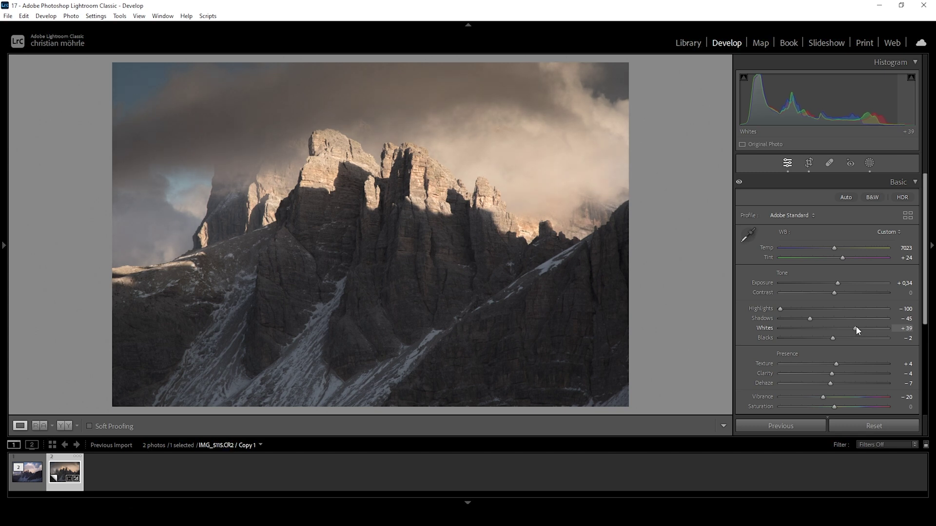
{"action": "left_click_drag", "start_coordinate": [858, 327], "coordinate": [853, 327]}
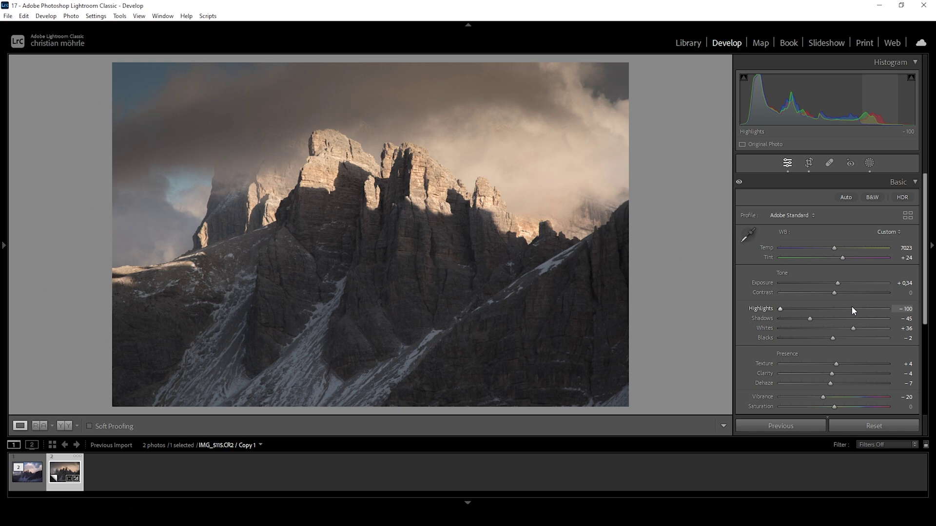
{"action": "left_click", "coordinate": [914, 183]}
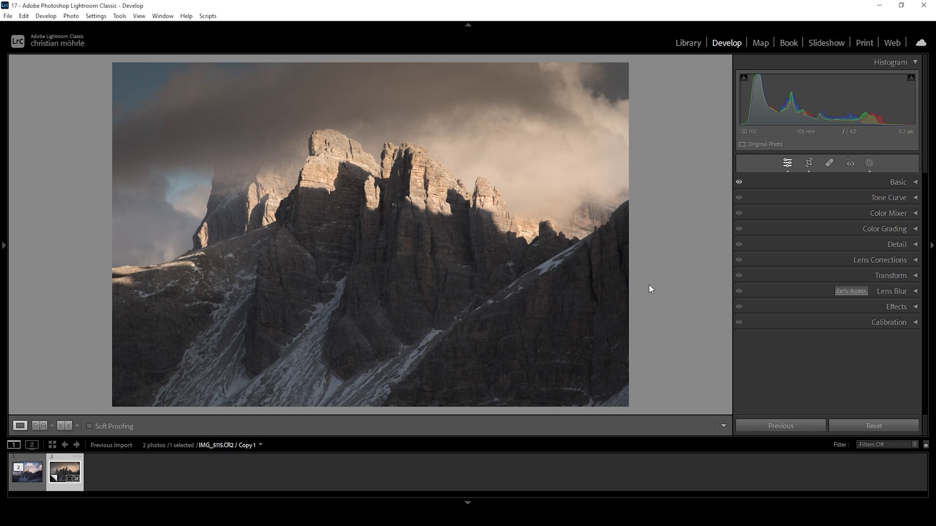
Step: In Color Grading, warm the highlights (hue 49, sat 9) and midtones (hue 38, sat 10)
{"action": "left_click", "coordinate": [909, 230]}
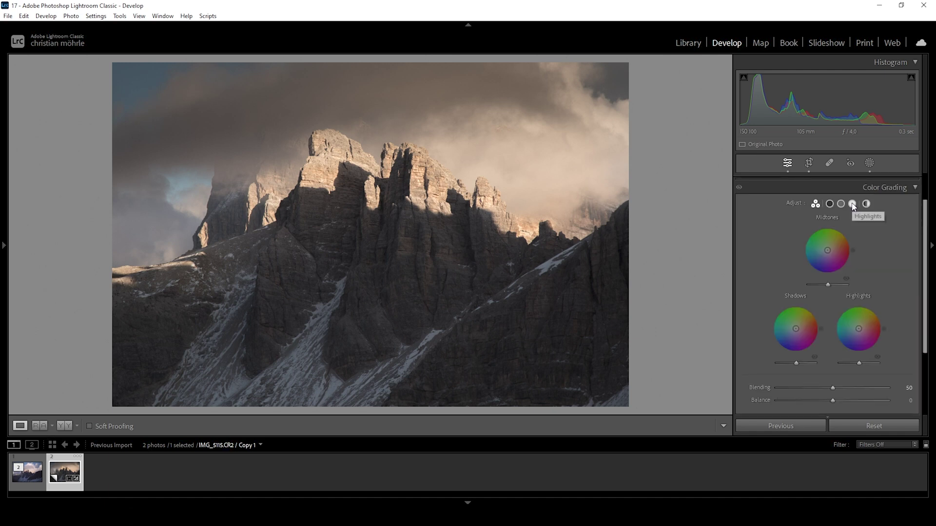
{"action": "left_click", "coordinate": [851, 204]}
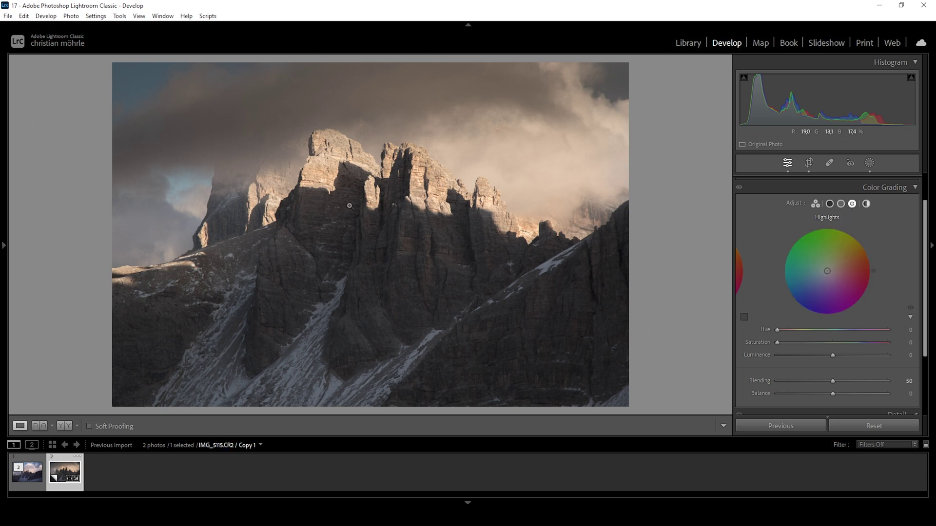
{"action": "left_click_drag", "start_coordinate": [777, 331], "coordinate": [791, 330]}
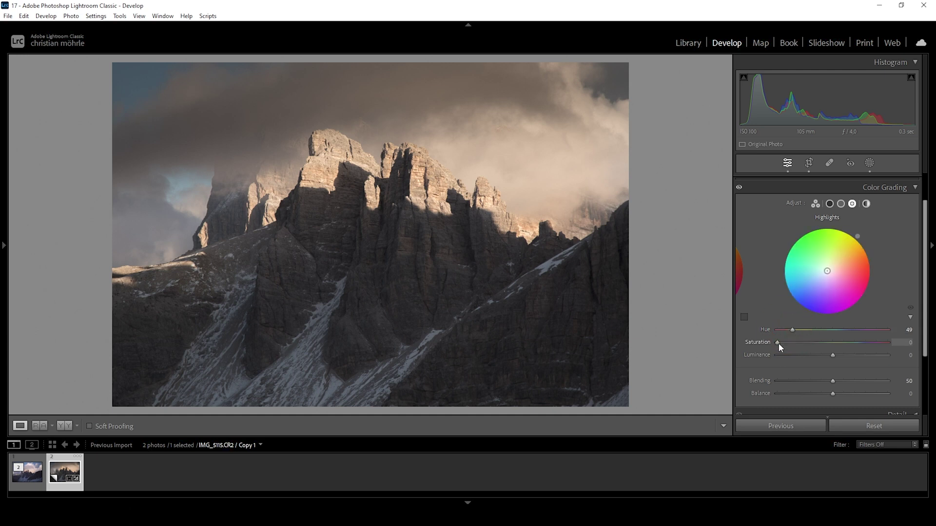
{"action": "left_click_drag", "start_coordinate": [779, 344], "coordinate": [788, 343]}
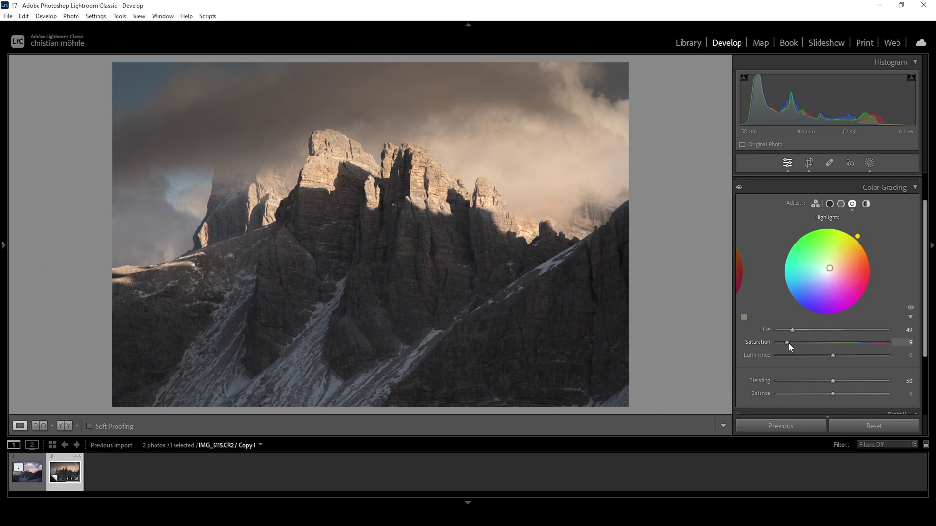
{"action": "left_click", "coordinate": [840, 204]}
{"action": "mouse_move", "coordinate": [776, 330]}
{"action": "left_mouse_down"}
{"action": "mouse_move", "coordinate": [791, 329]}
{"action": "mouse_move", "coordinate": [776, 343]}
{"action": "mouse_move", "coordinate": [808, 349]}
{"action": "mouse_move", "coordinate": [795, 343]}
{"action": "left_mouse_up"}
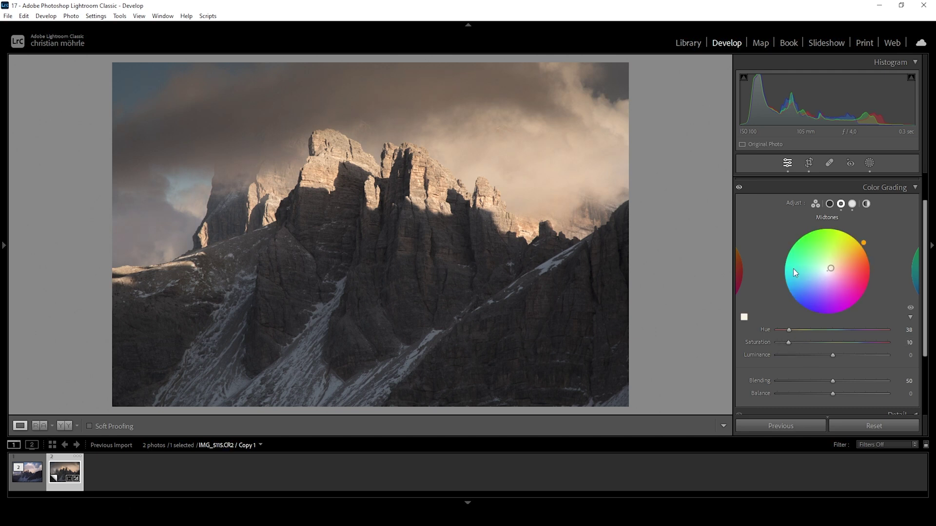
Step: Tint the shadows blue at Hue 222, Saturation 4
{"action": "left_click", "coordinate": [830, 204]}
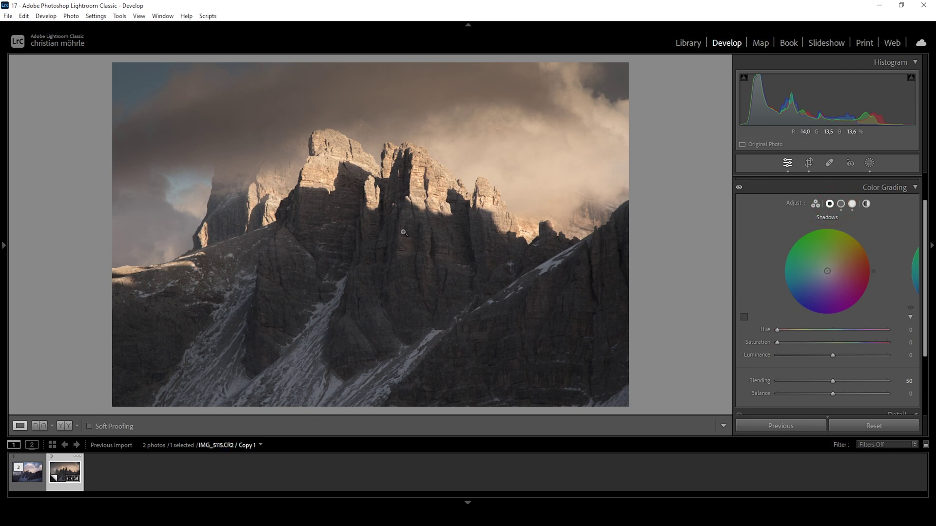
{"action": "left_click_drag", "start_coordinate": [777, 330], "coordinate": [846, 331]}
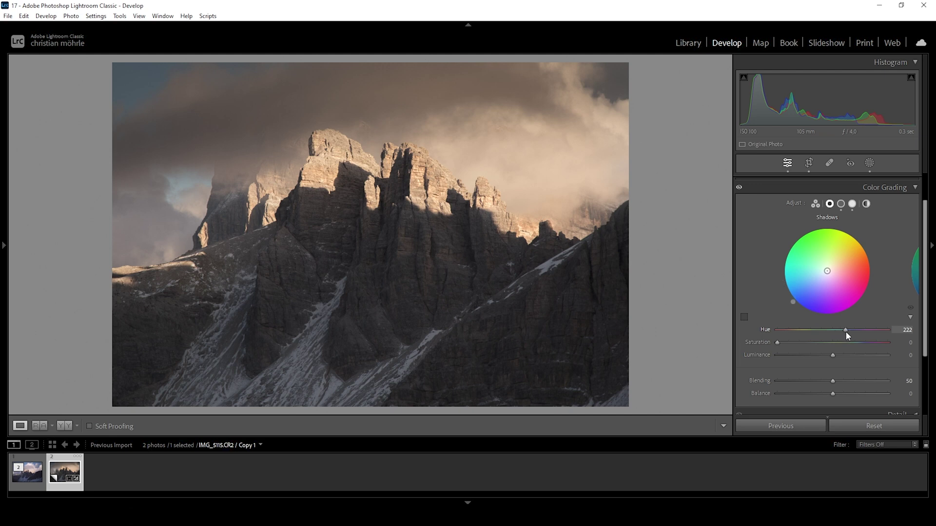
{"action": "left_click_drag", "start_coordinate": [846, 331], "coordinate": [846, 331]}
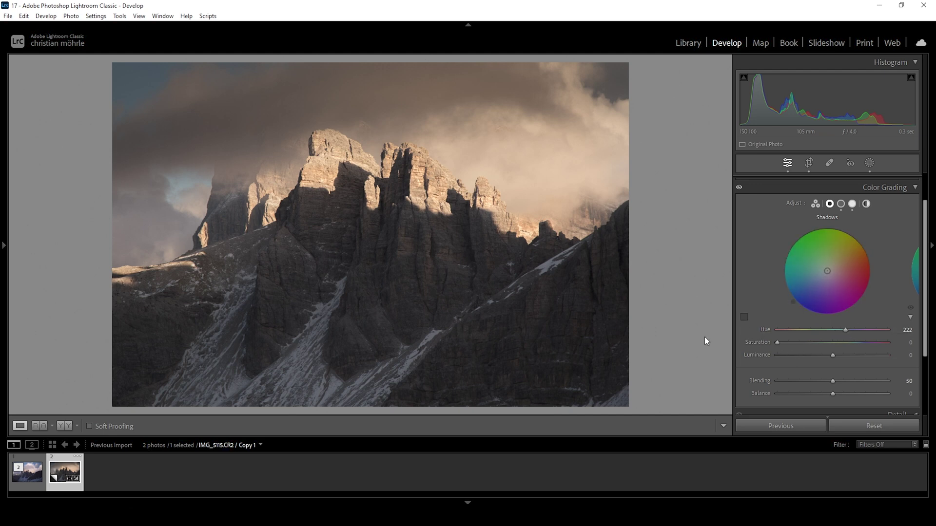
{"action": "left_click", "coordinate": [777, 342]}
{"action": "left_click_drag", "start_coordinate": [780, 342], "coordinate": [778, 341]}
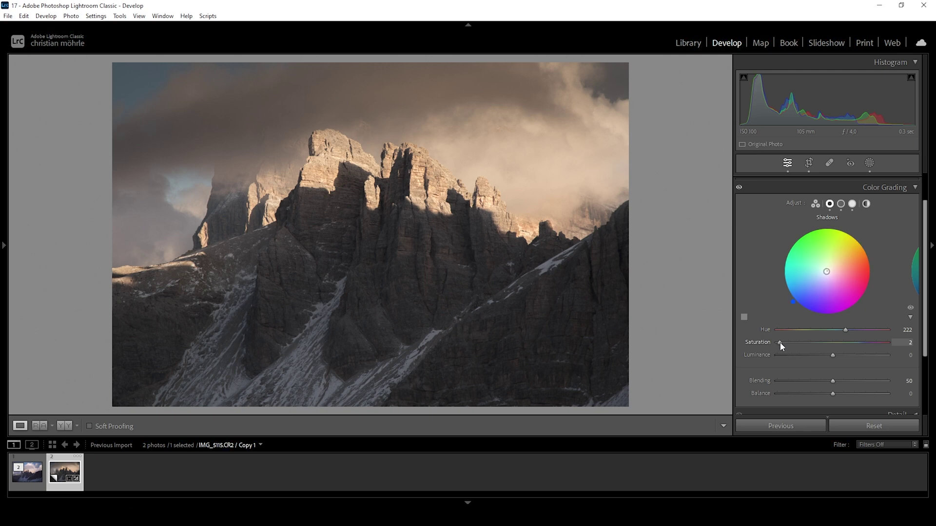
{"action": "left_click_drag", "start_coordinate": [780, 343], "coordinate": [782, 344]}
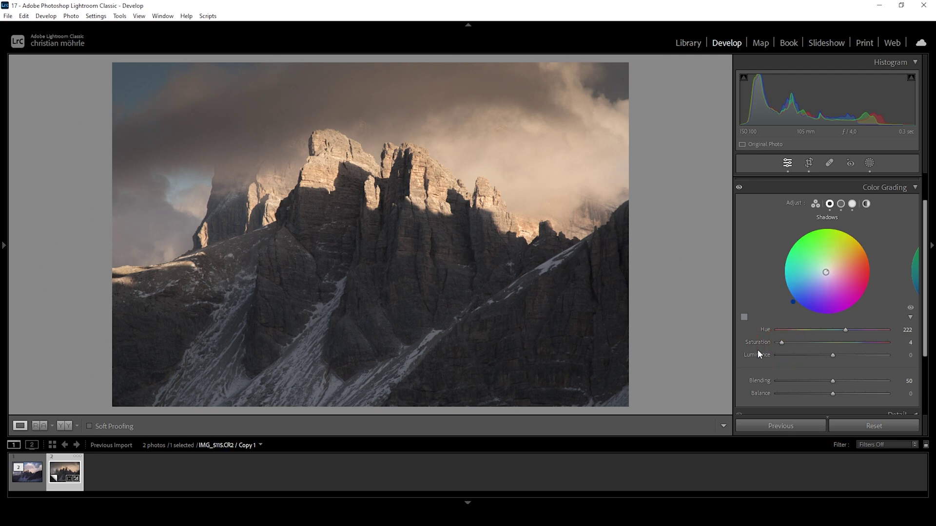
{"action": "left_click", "coordinate": [913, 191]}
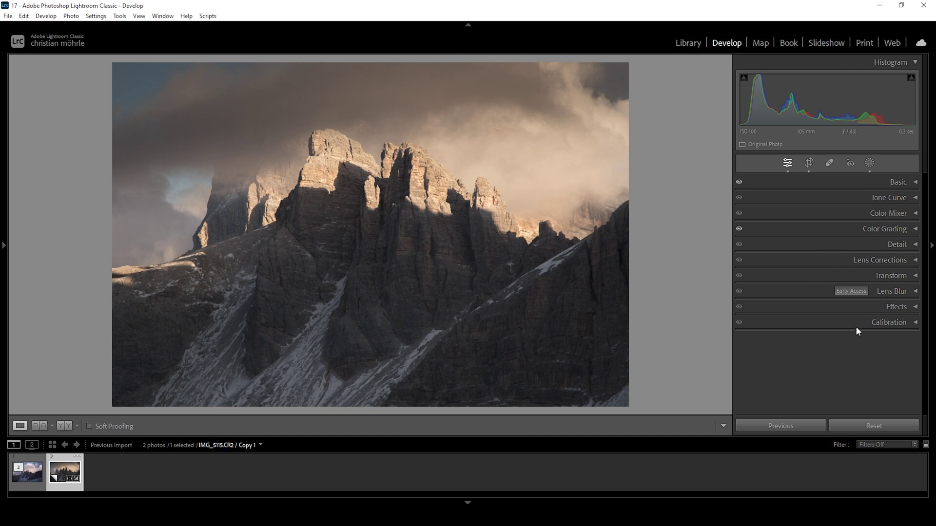
Step: Shift the Calibration Blue Primary Hue to −4
{"action": "left_click", "coordinate": [856, 323]}
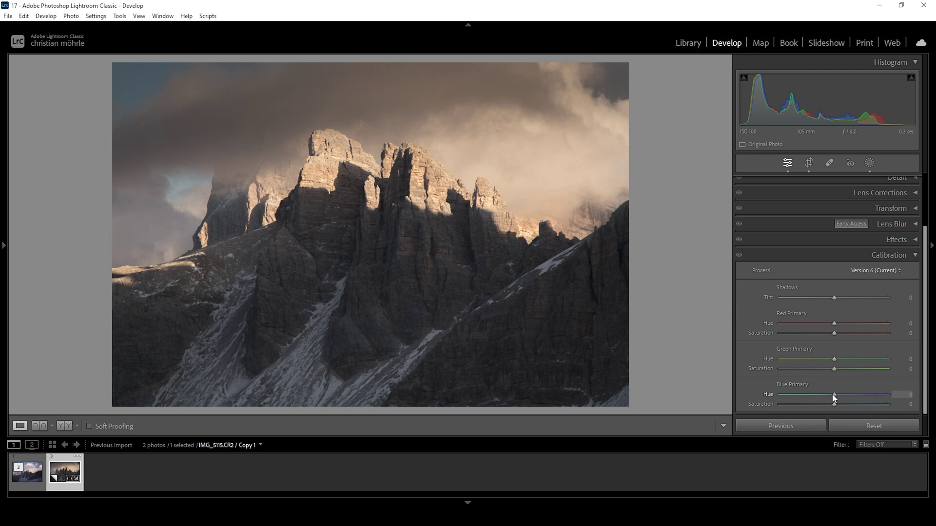
{"action": "left_click_drag", "start_coordinate": [834, 395], "coordinate": [843, 404]}
{"action": "key", "text": "ctrl+0"}
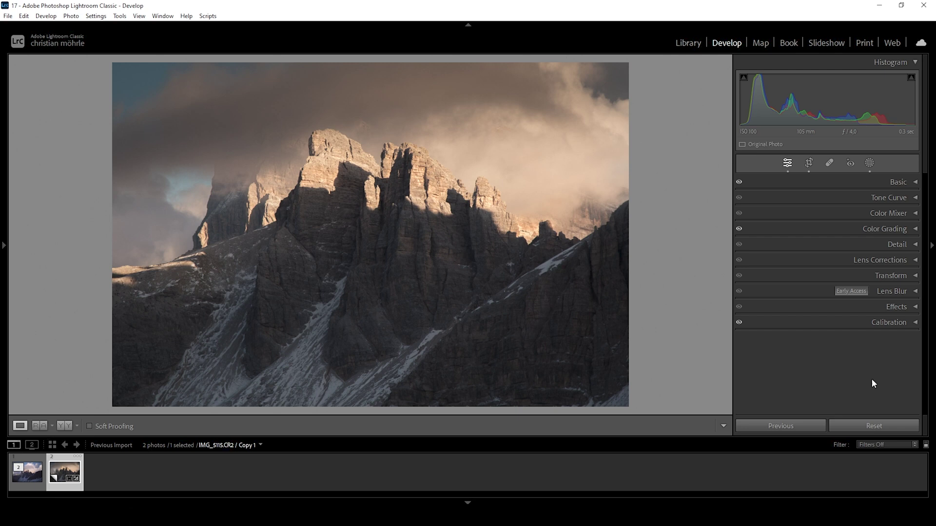
Step: Add a subtle −10 post-crop vignette to darken the corners
{"action": "left_click", "coordinate": [893, 308]}
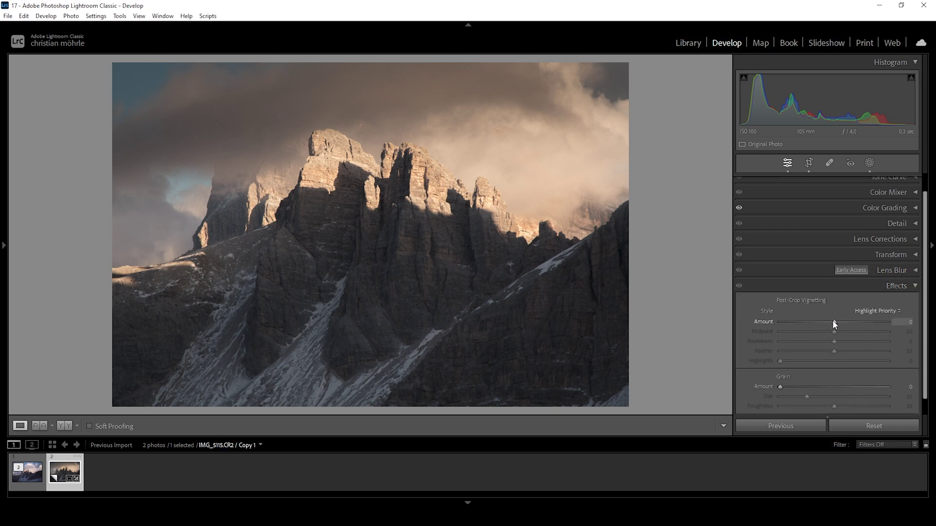
{"action": "left_click_drag", "start_coordinate": [832, 320], "coordinate": [825, 323]}
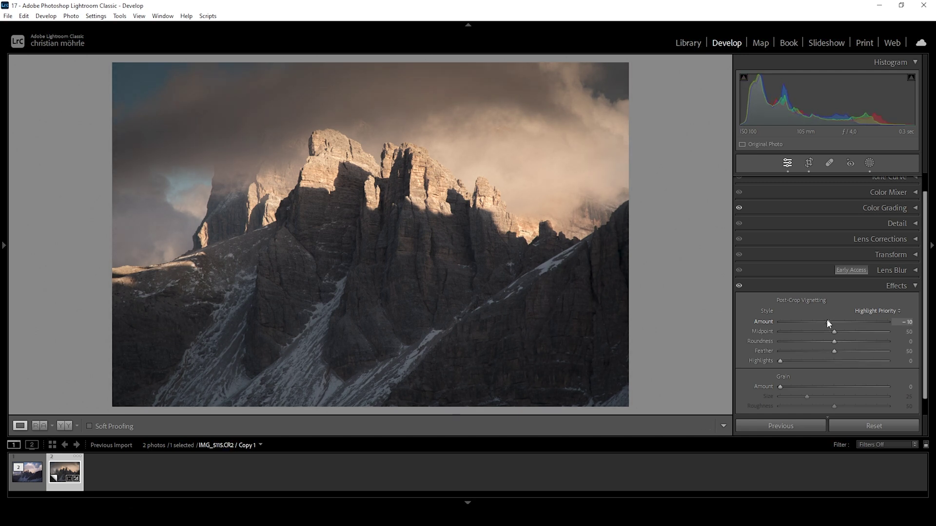
{"action": "left_click", "coordinate": [905, 285]}
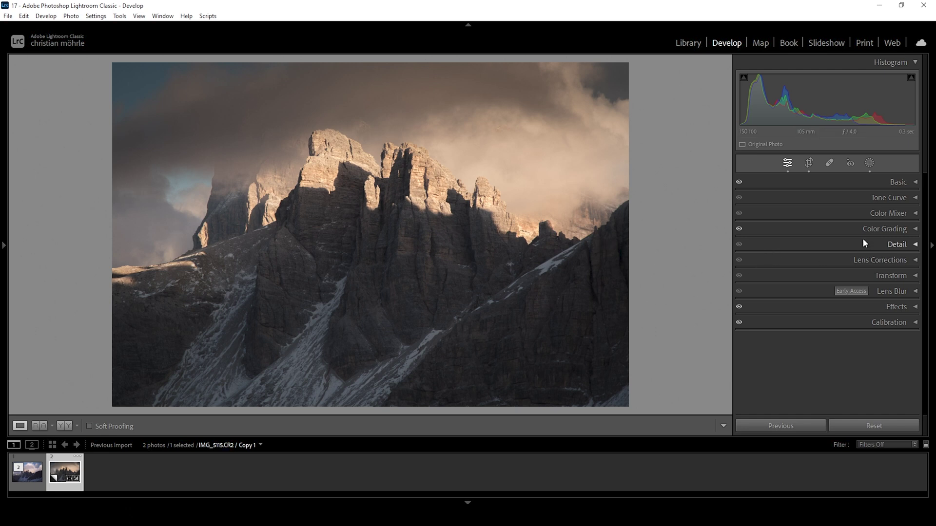
Step: Set Detail sharpening to Radius 0.5, Detail 100 and Masking 56
{"action": "left_click", "coordinate": [894, 244]}
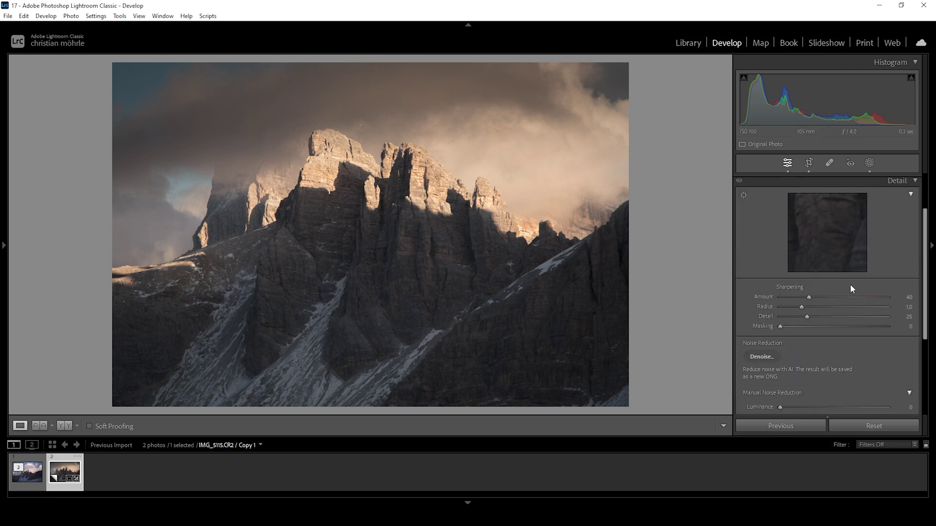
{"action": "scroll", "coordinate": [852, 287], "scroll_direction": "up", "scroll_amount": 1}
{"action": "left_click_drag", "start_coordinate": [801, 343], "coordinate": [744, 342]}
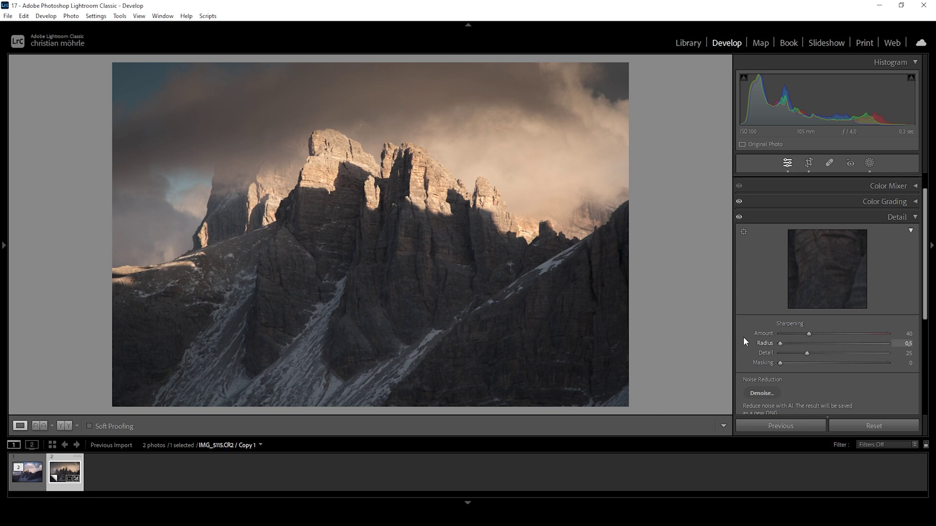
{"action": "left_click_drag", "start_coordinate": [782, 362], "coordinate": [843, 362]}
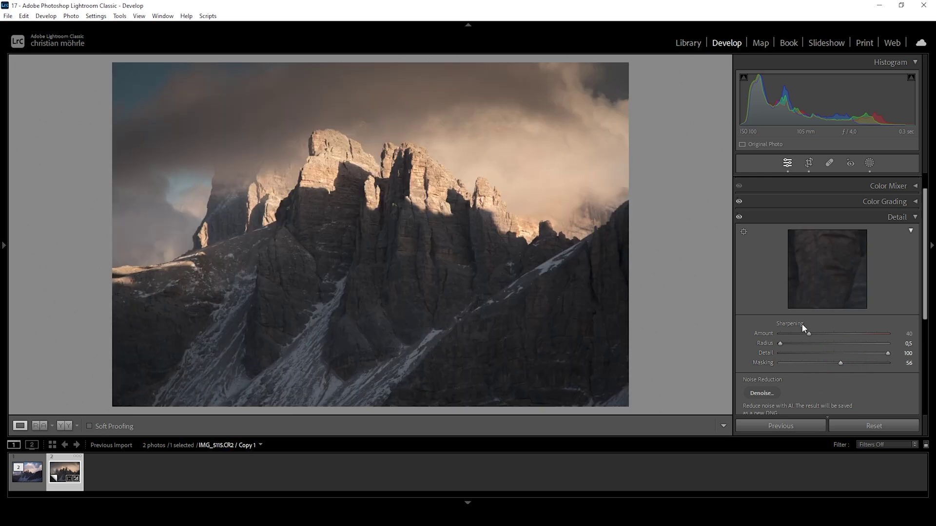